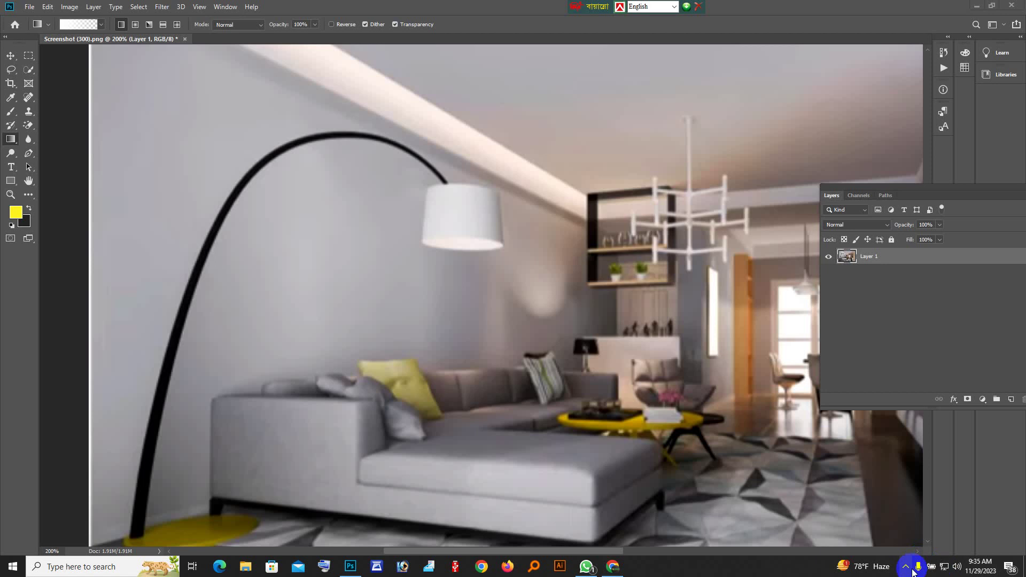
- Zoom out to view the whole render, then try and undo a test white fade
click(640, 293)
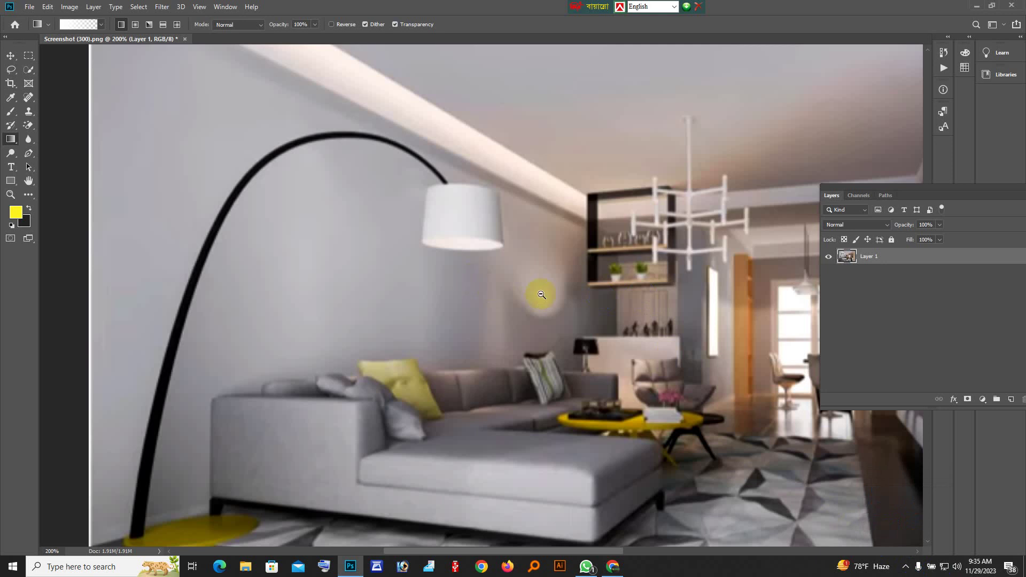
alt+click(588, 318)
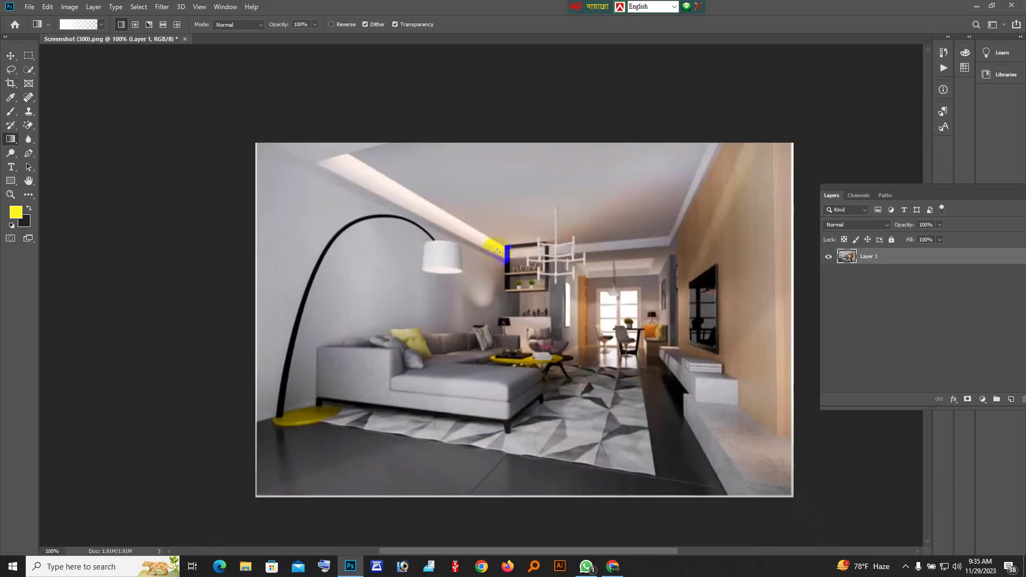
drag(388, 196, 445, 283)
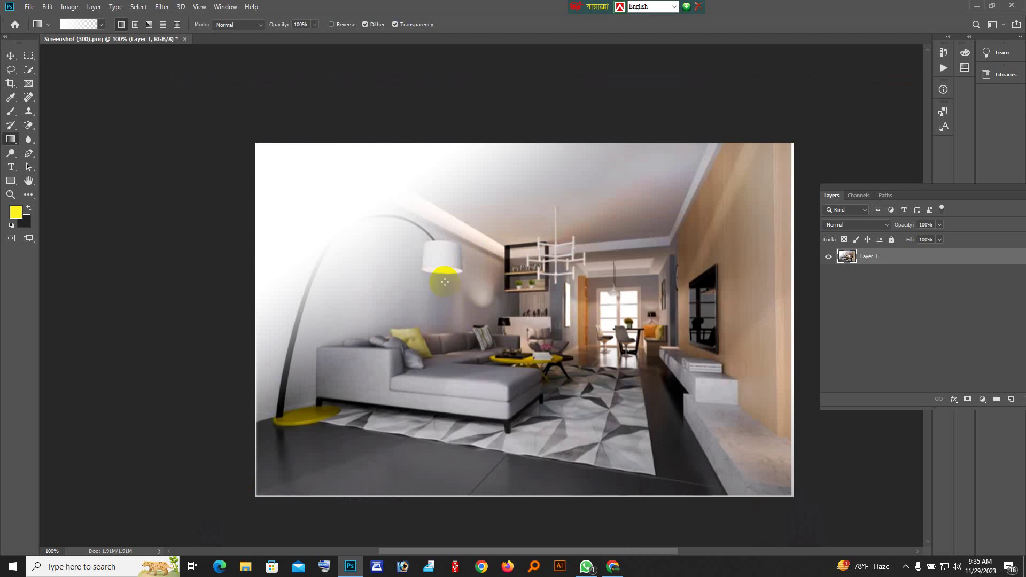
key(ctrl+z)
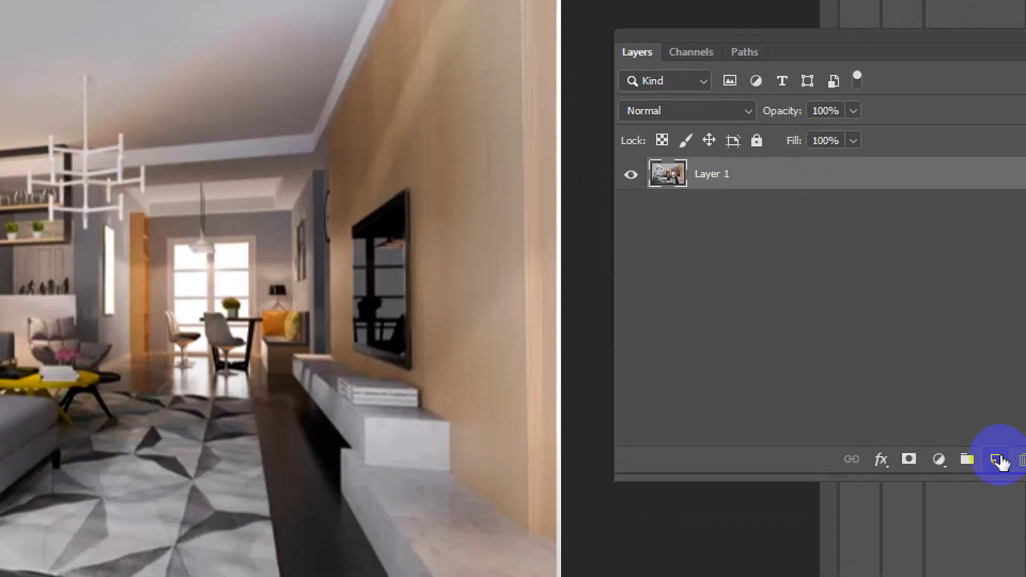
- Add empty Layer 2 and marquee a tall rectangle from the lampshade down to the sofa
click(998, 459)
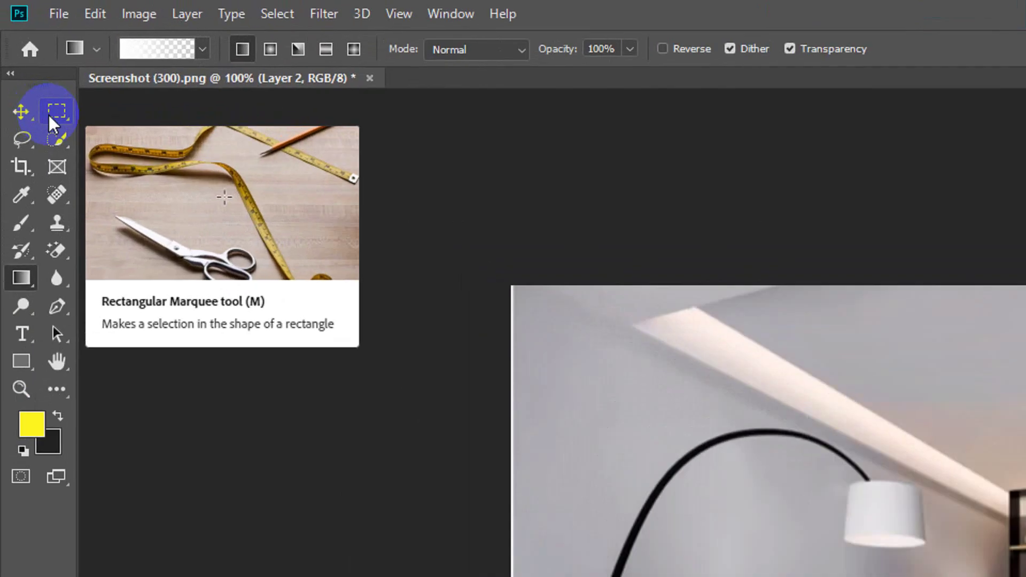
click(56, 112)
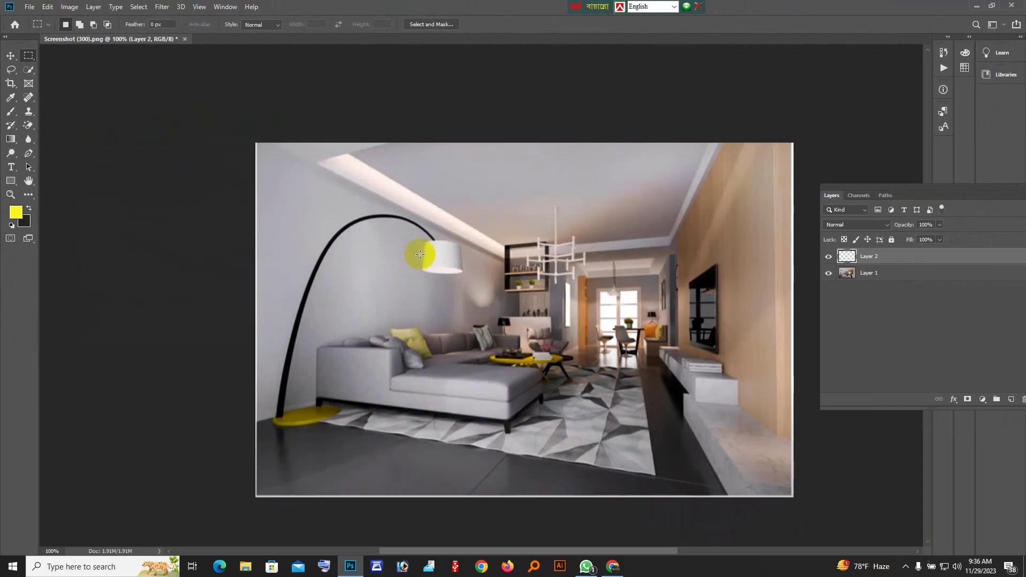
ctrl+click(435, 266)
scroll(422, 286, down, 3)
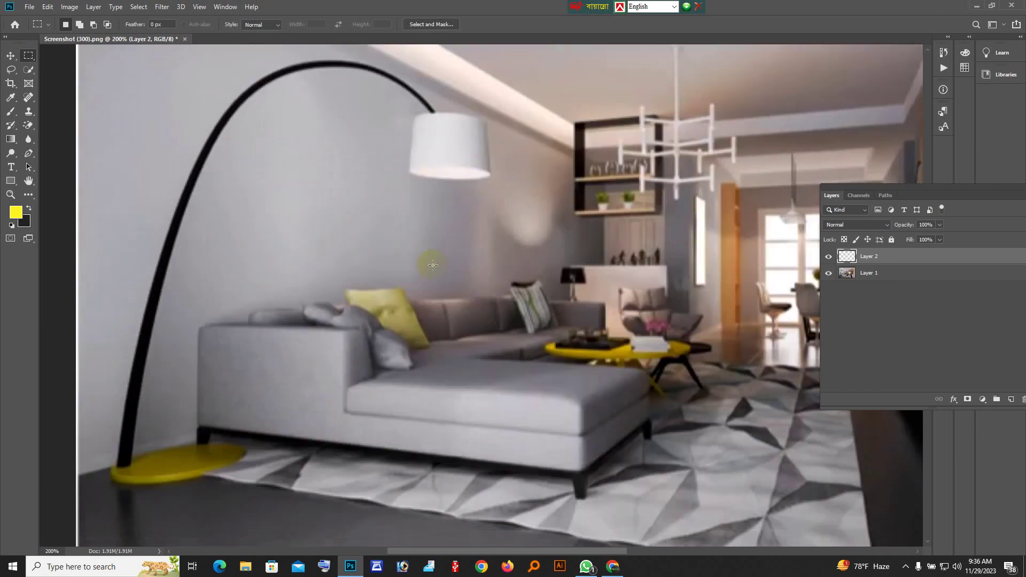
drag(404, 128, 500, 397)
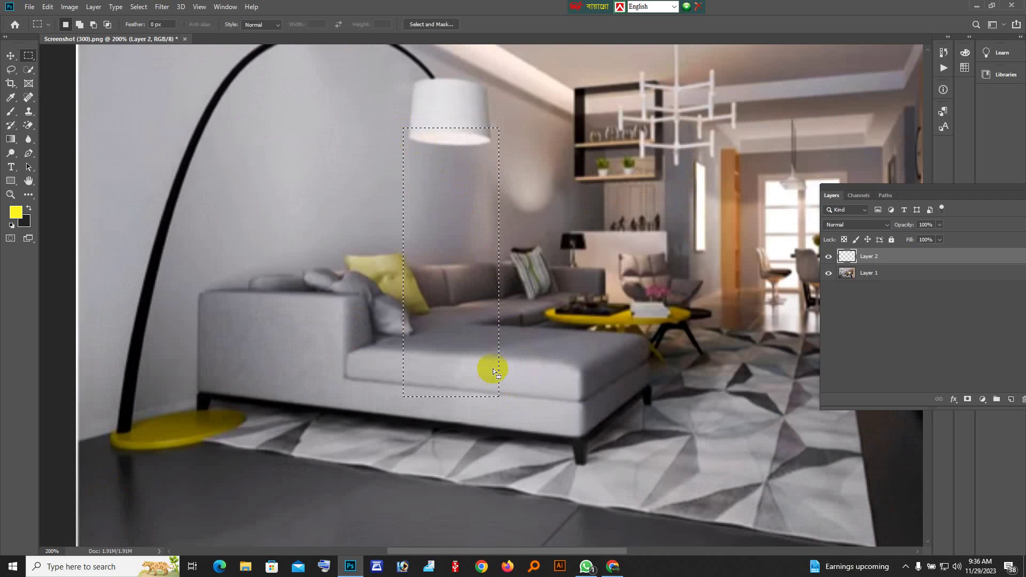
scroll(483, 302, up, 3)
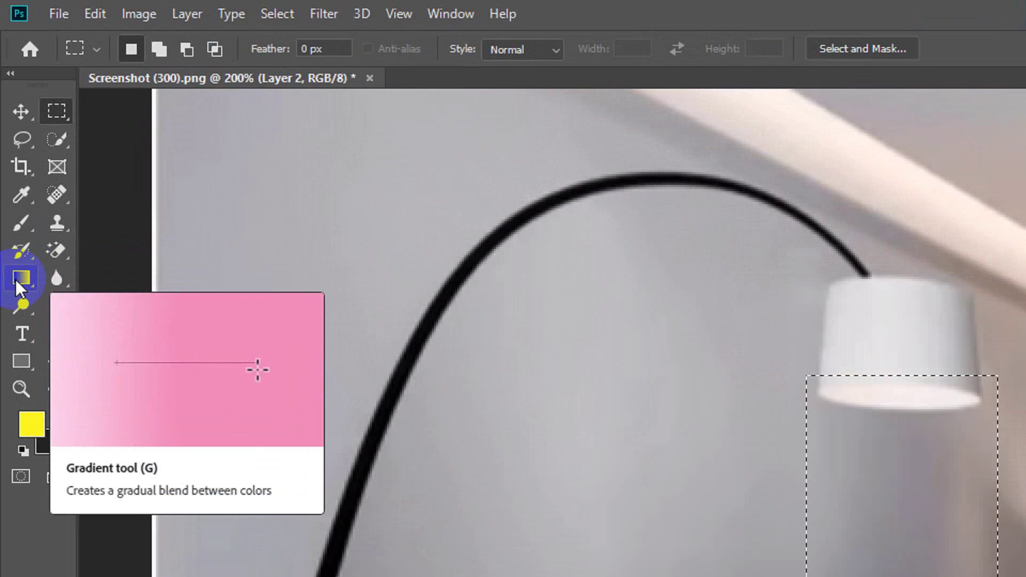
- Make both Gradient Editor colour stops white and set the right opacity stop to 0%
click(9, 142)
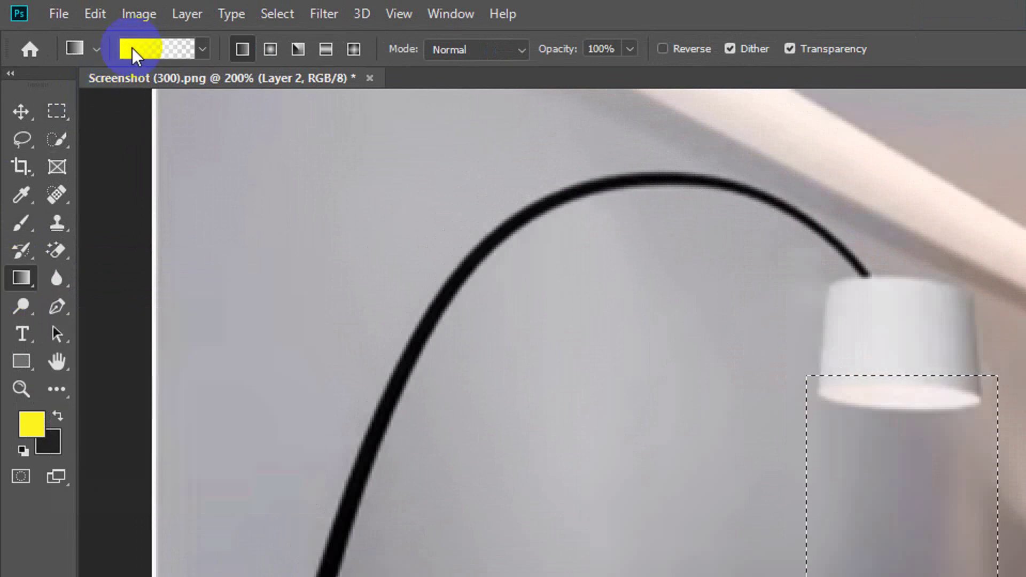
click(133, 47)
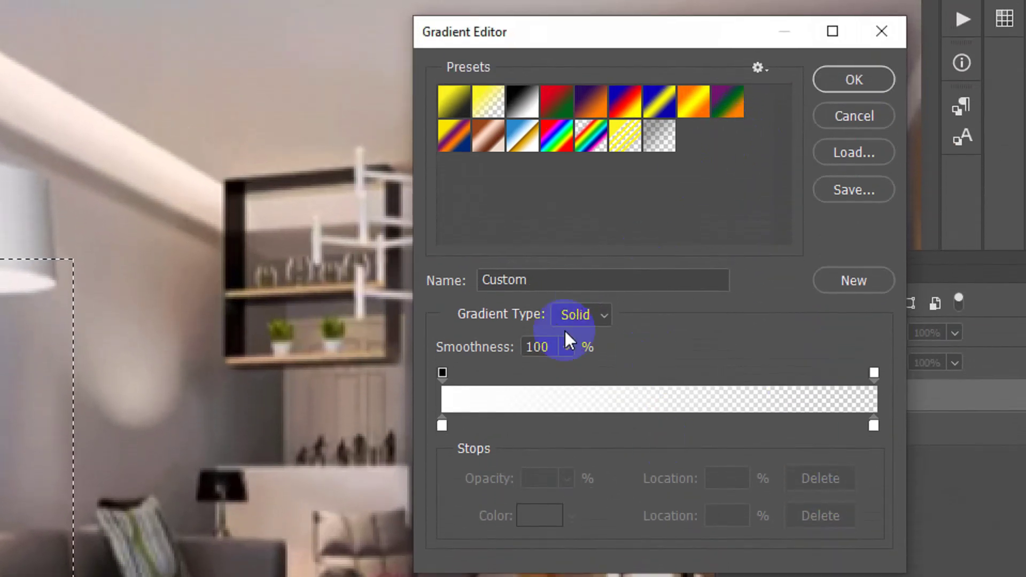
click(447, 425)
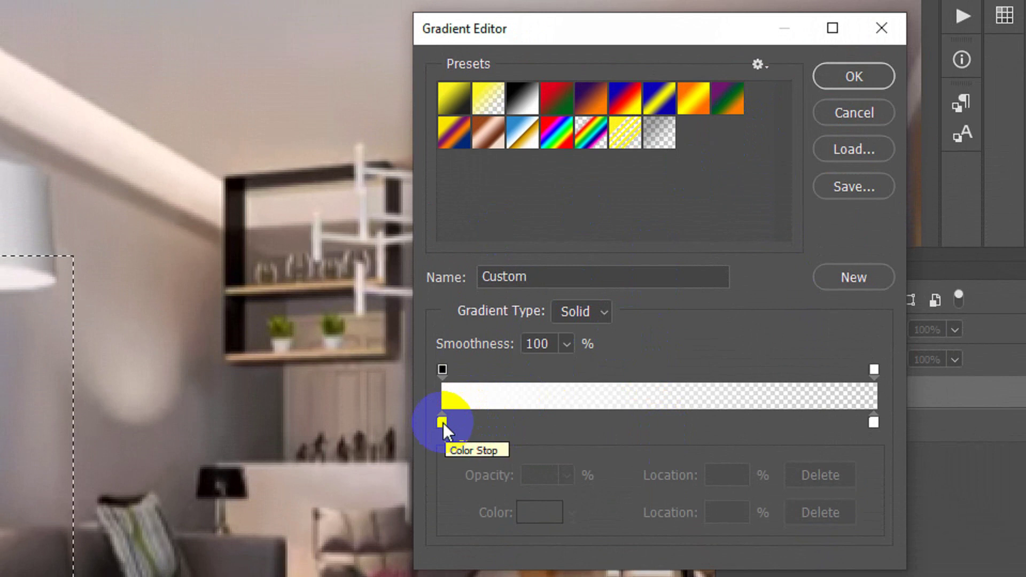
double_click(443, 422)
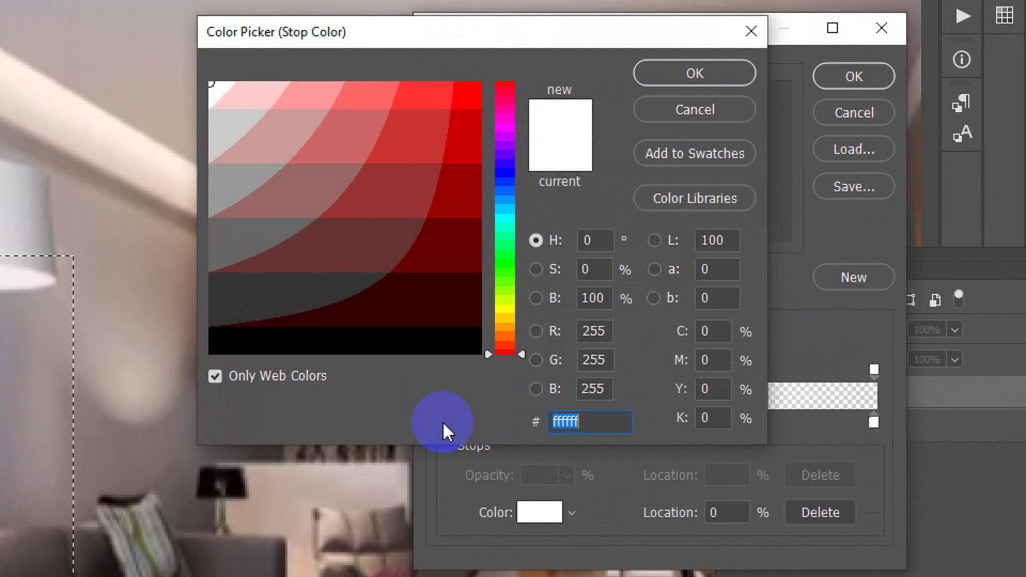
click(216, 103)
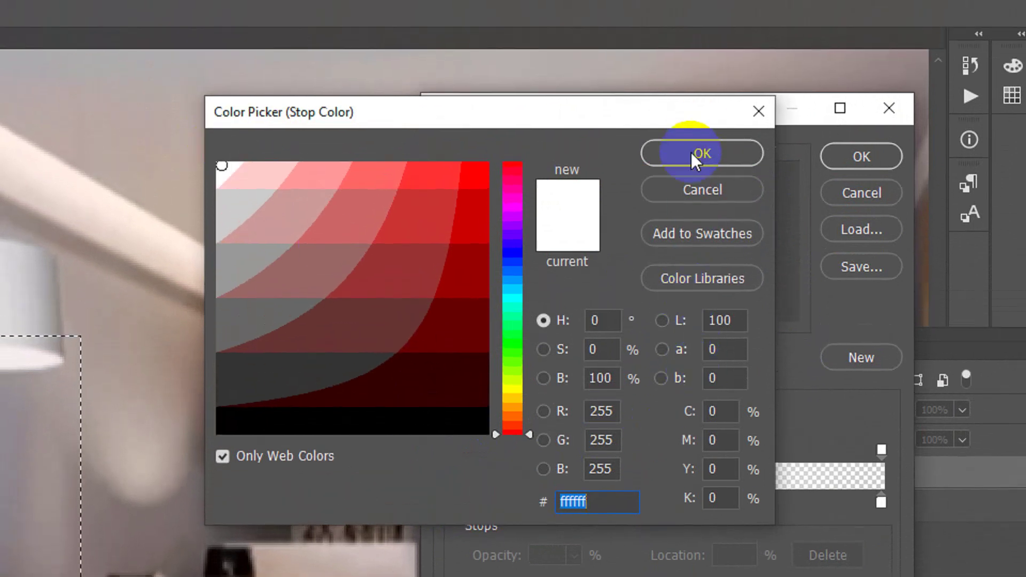
click(702, 136)
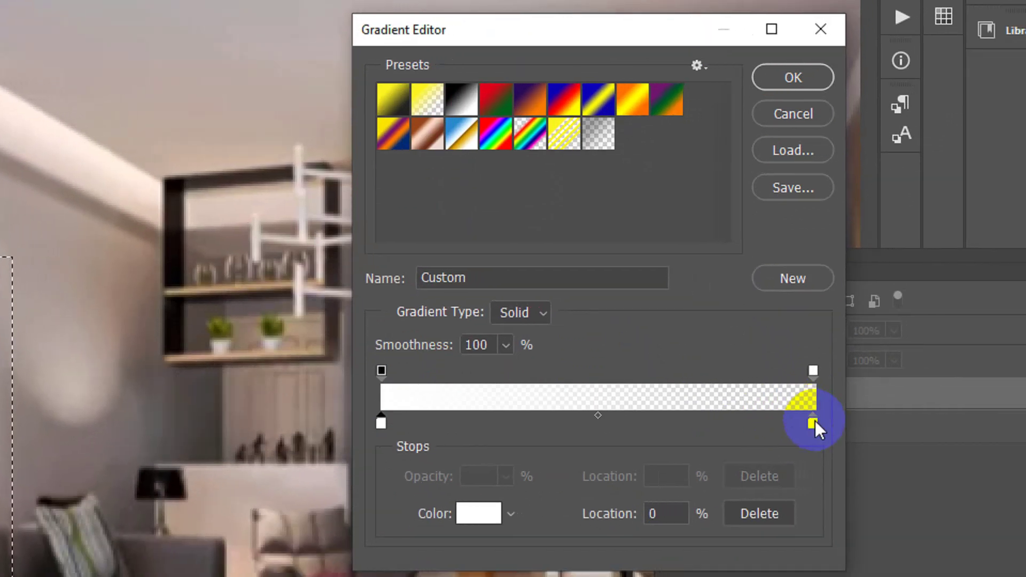
click(483, 517)
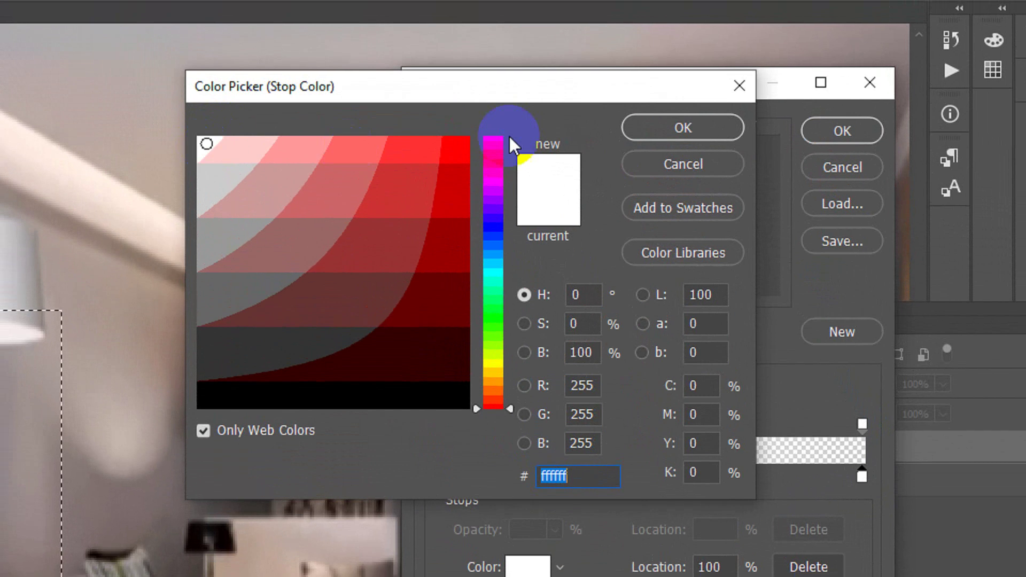
click(639, 38)
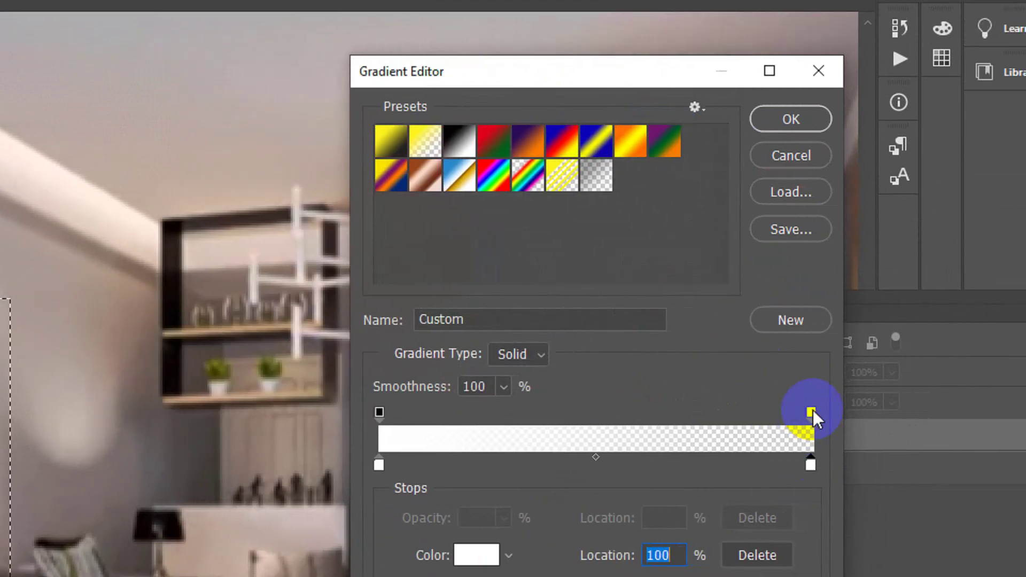
click(811, 411)
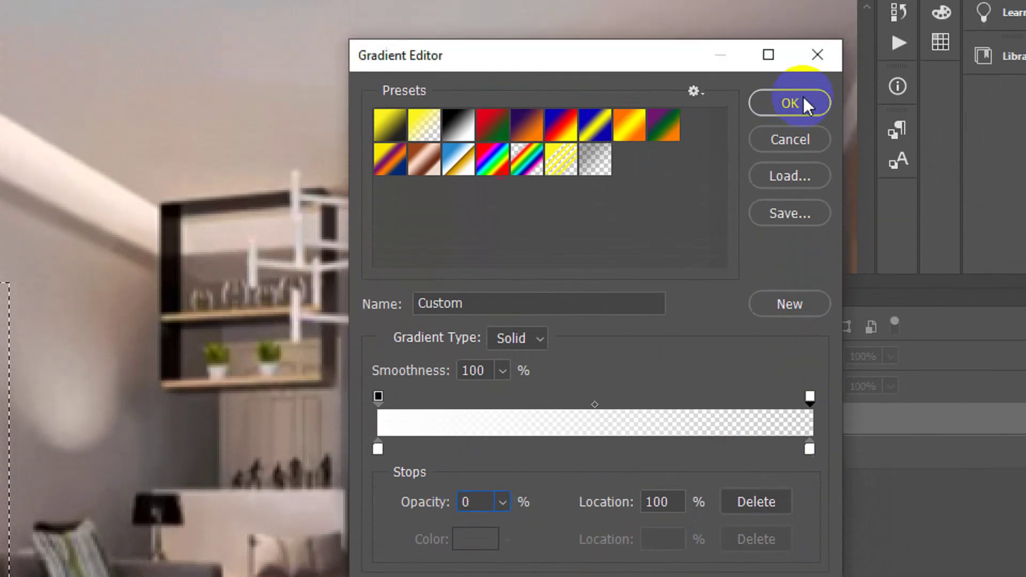
click(804, 102)
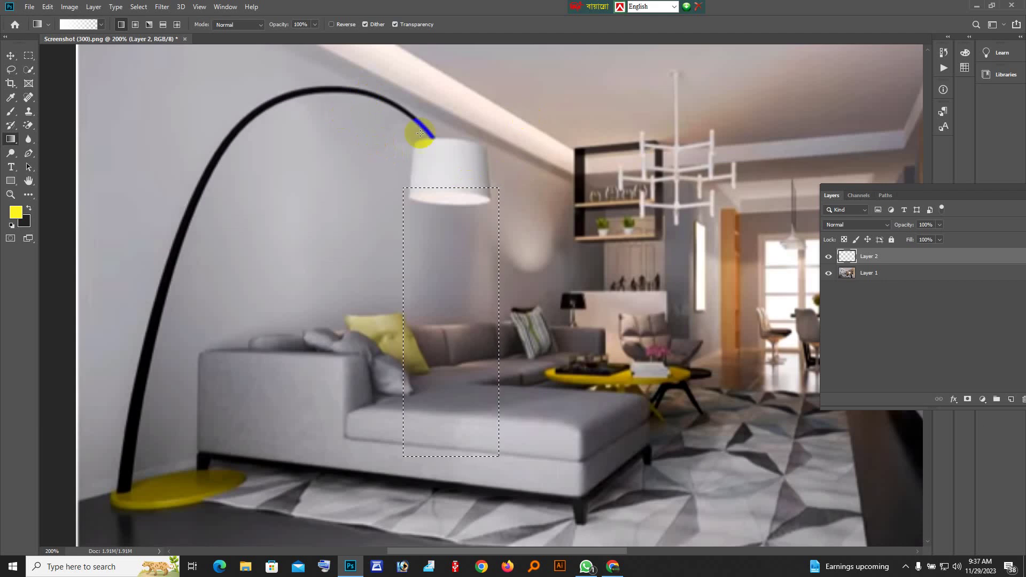
- Drag the white-to-transparent gradient down from the lampshade, redrawing until it's brightest at the top
drag(516, 253, 486, 242)
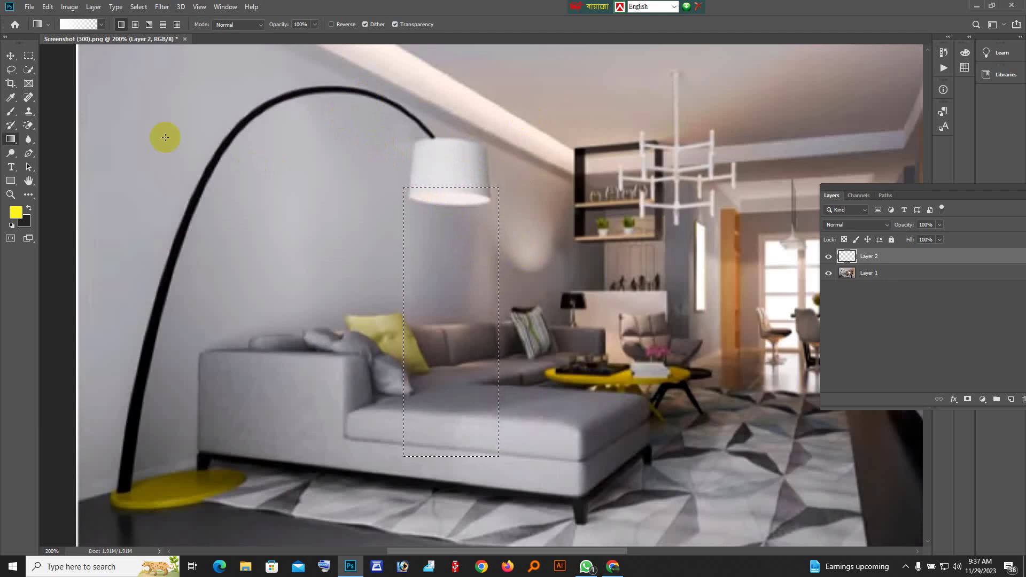
click(12, 140)
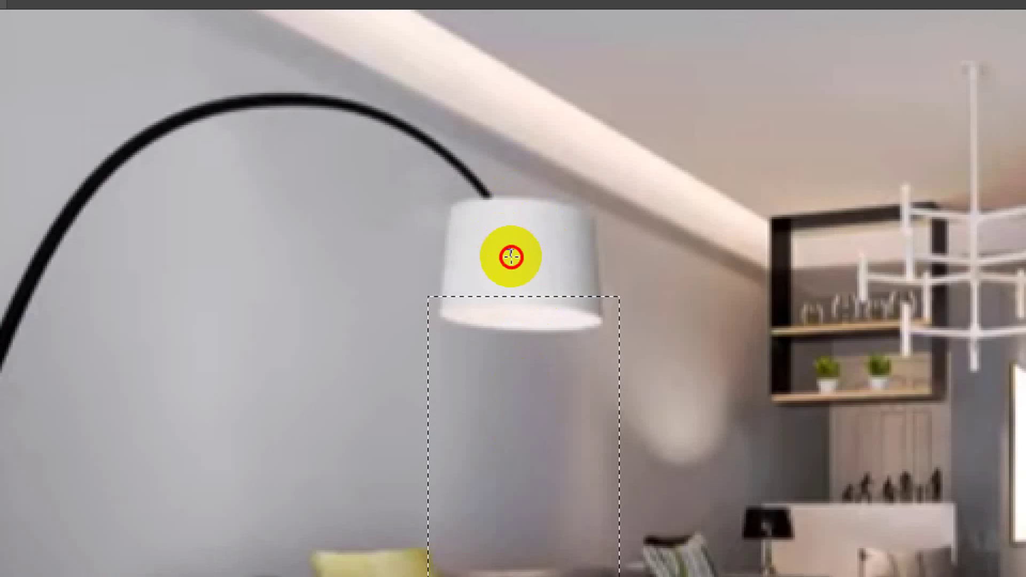
mouse_move(512, 249)
mouse_down()
mouse_move(517, 447)
mouse_move(516, 434)
mouse_up()
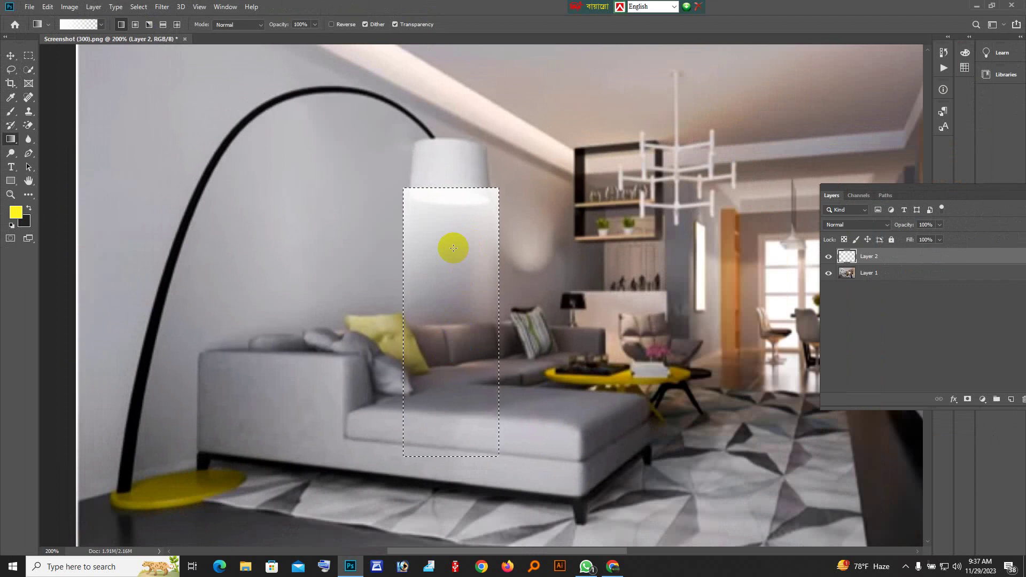
drag(446, 173, 449, 340)
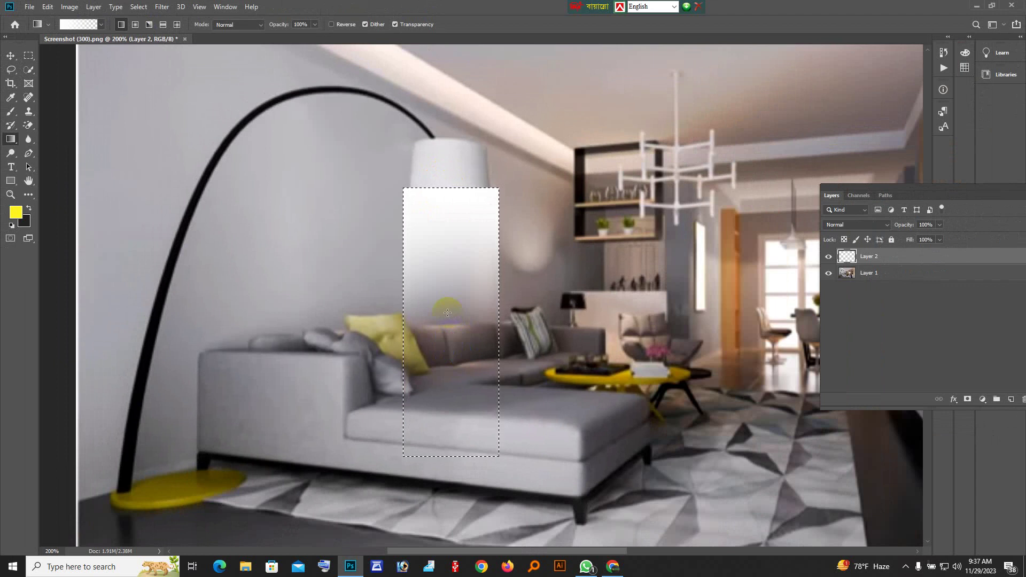
drag(448, 313, 448, 312)
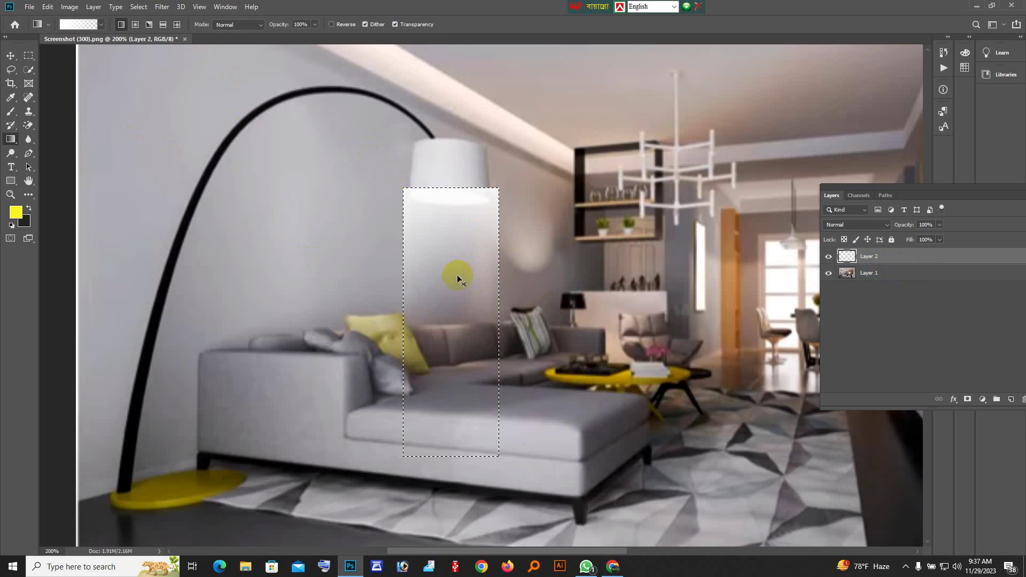
- Distort the beam with Free Transform, tucking it under the shade and widening its base over the sofa
key(ctrl+t)
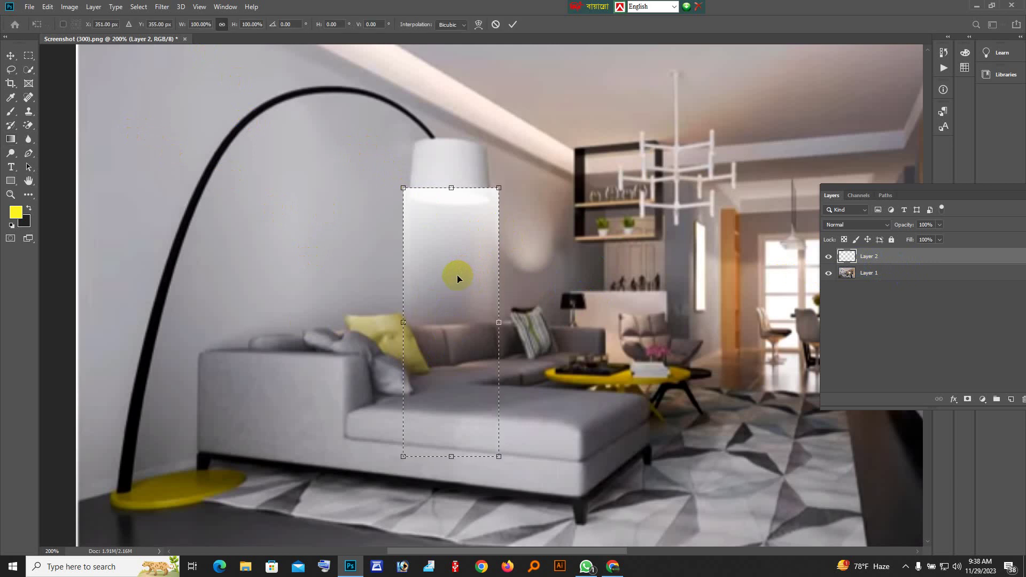
right_click(451, 265)
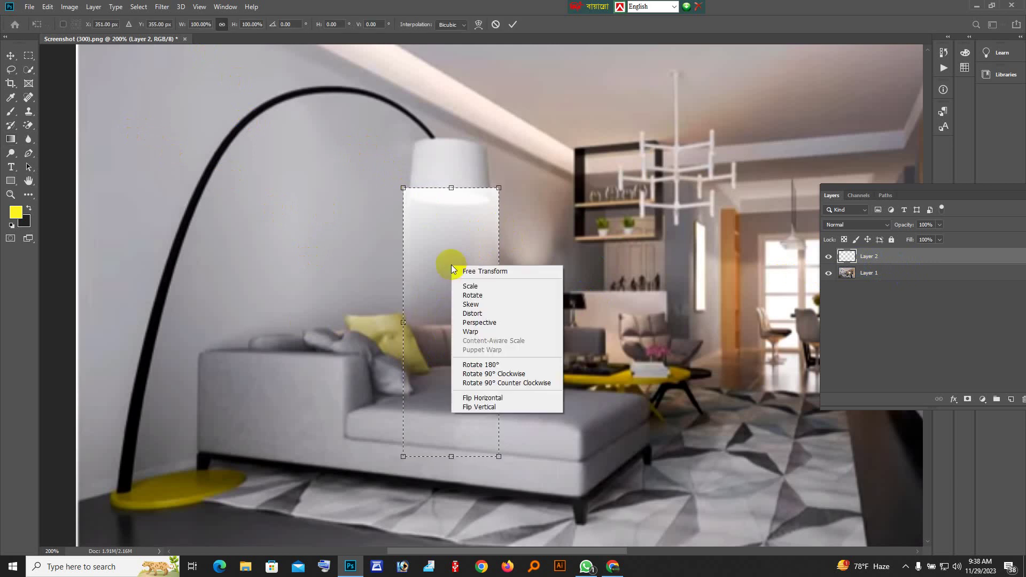
click(473, 318)
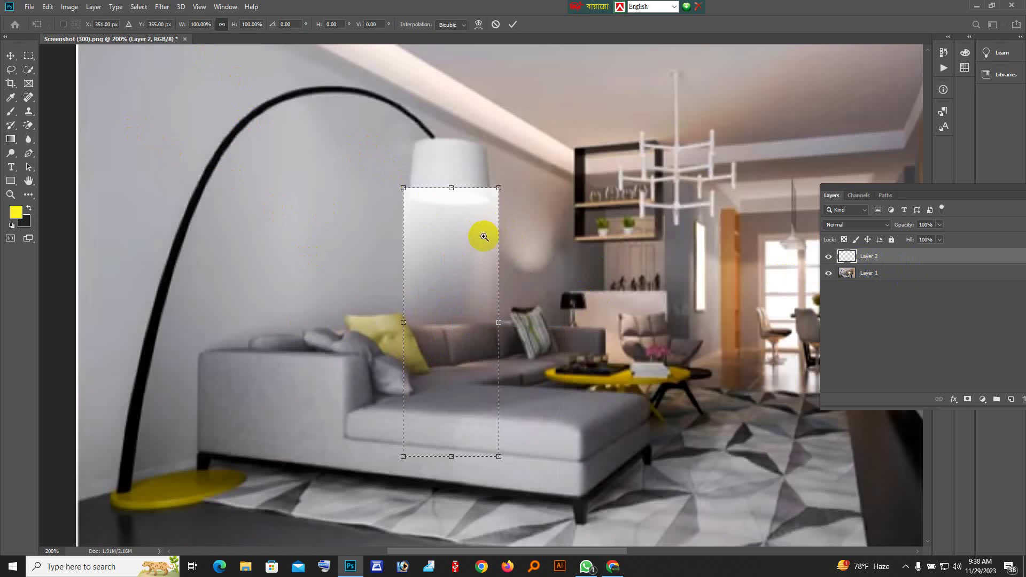
scroll(482, 241, up, 1)
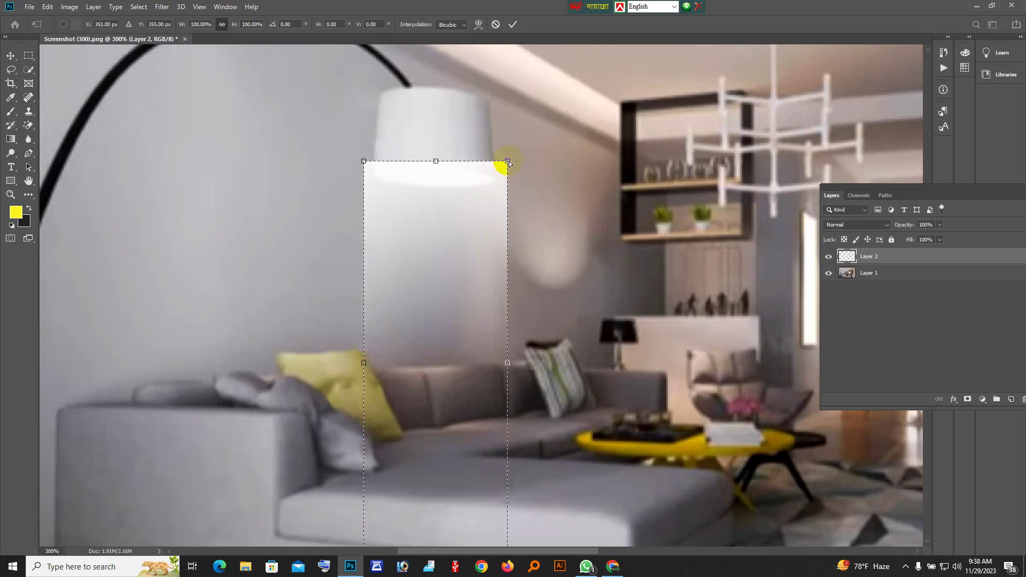
drag(507, 165, 496, 162)
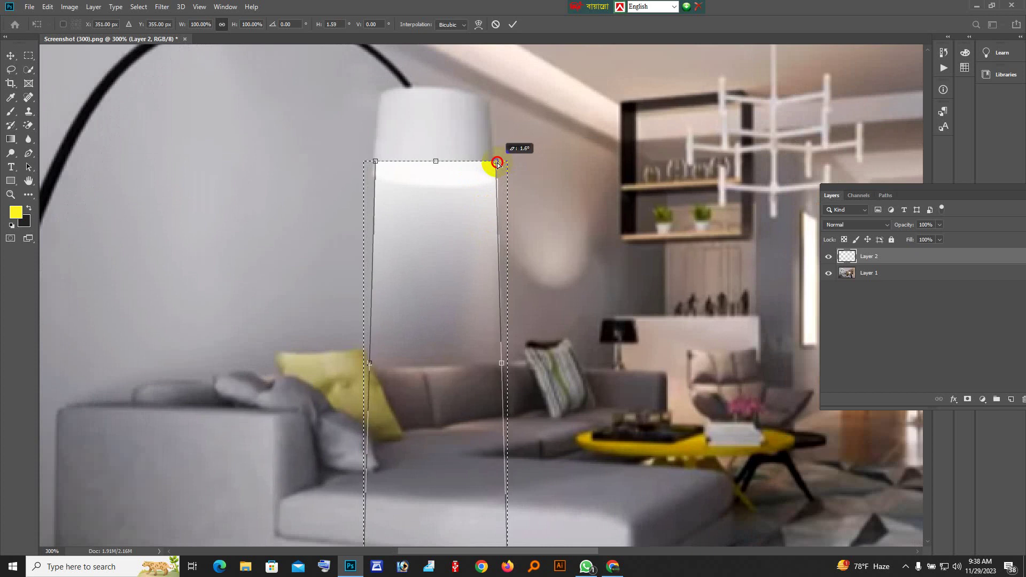
drag(460, 195, 458, 206)
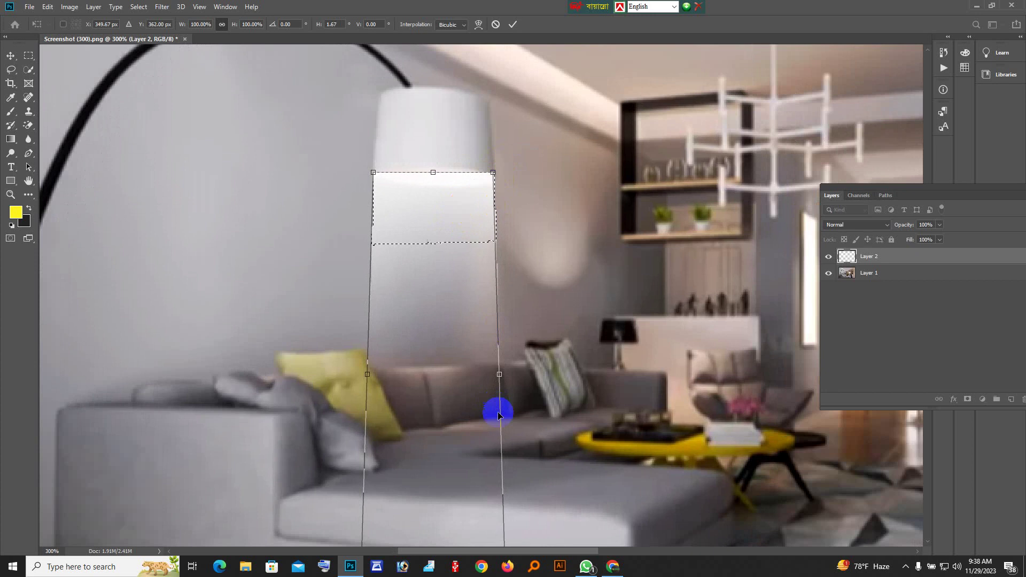
scroll(495, 408, down, 2)
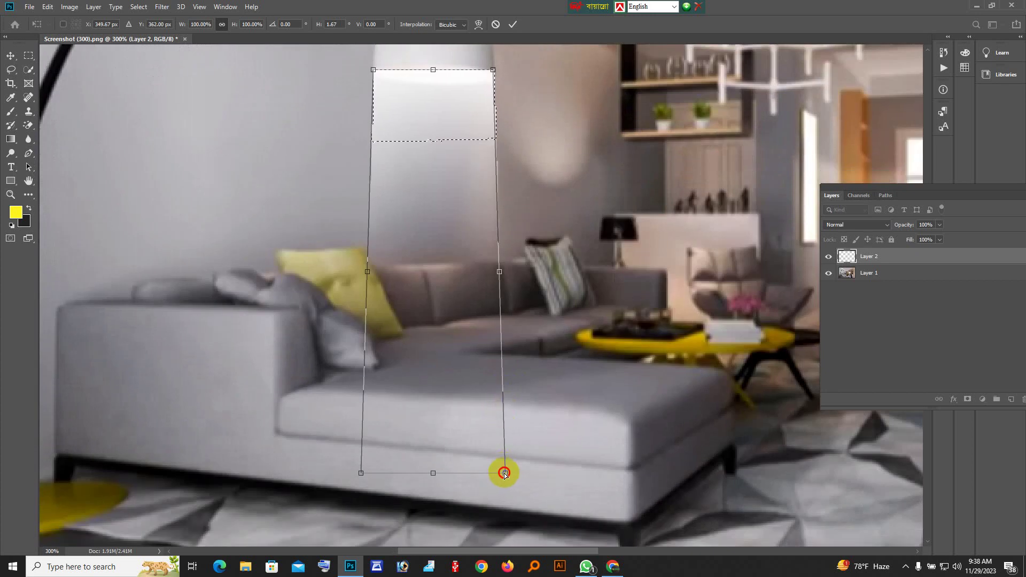
drag(504, 474, 533, 474)
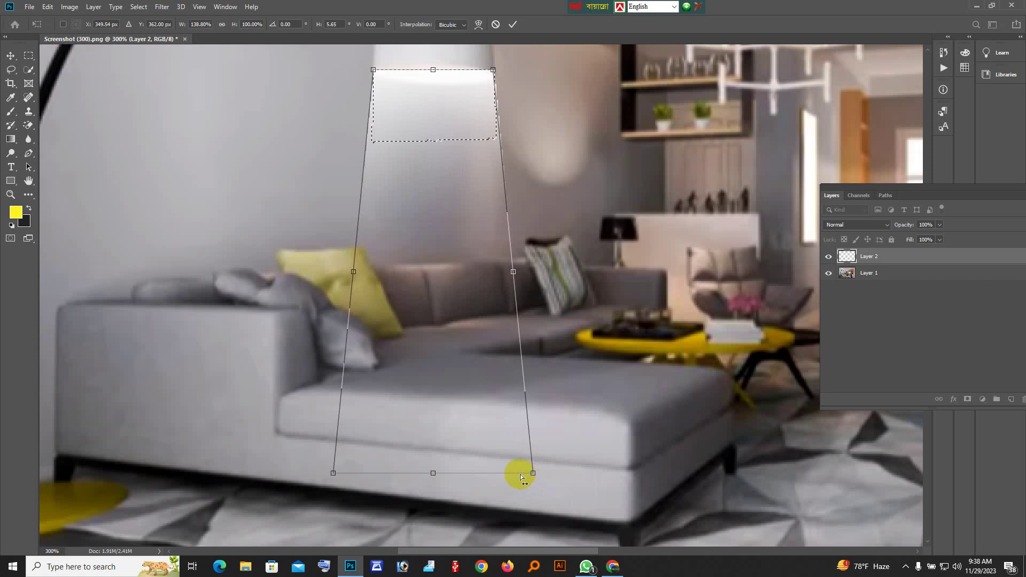
scroll(490, 408, up, 2)
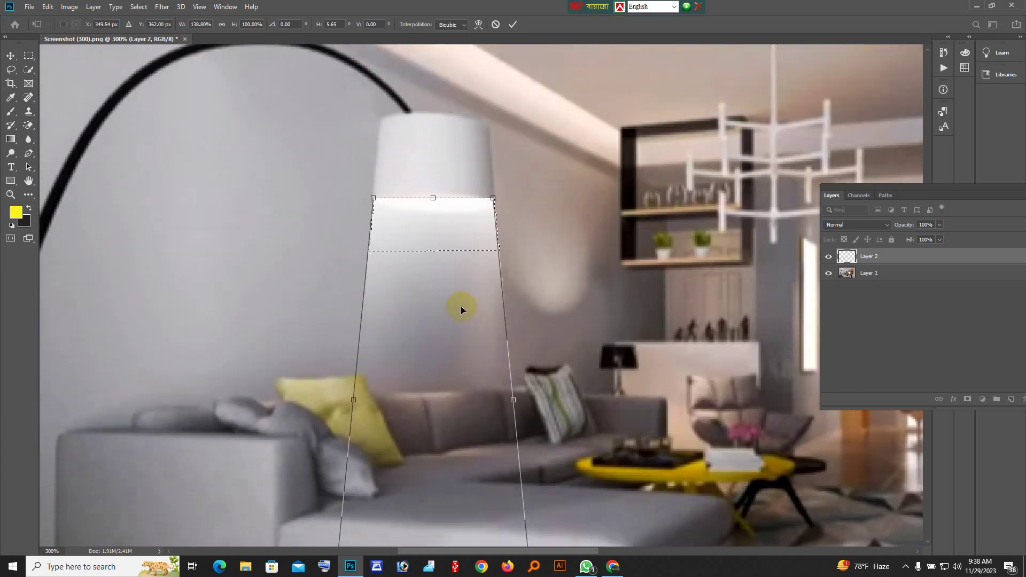
click(553, 308)
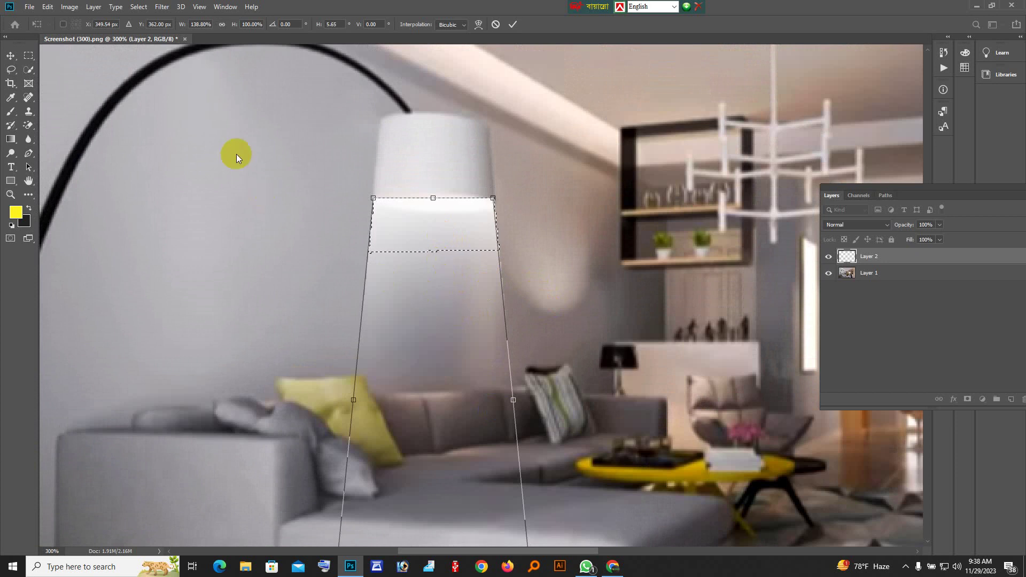
click(161, 8)
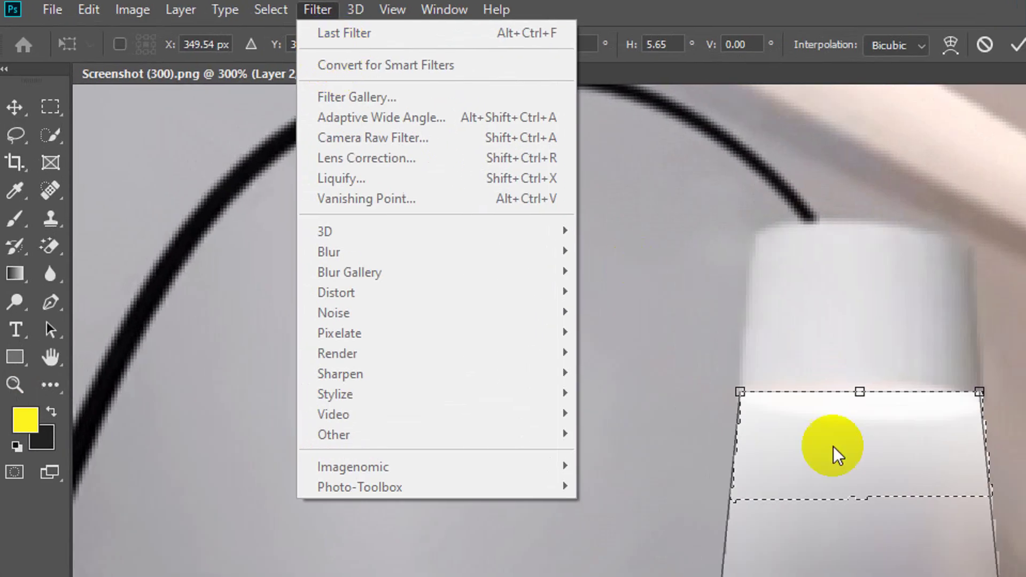
- Commit the reshape and apply a 7.6-pixel Gaussian Blur to the band below the shade
click(421, 237)
key(Return)
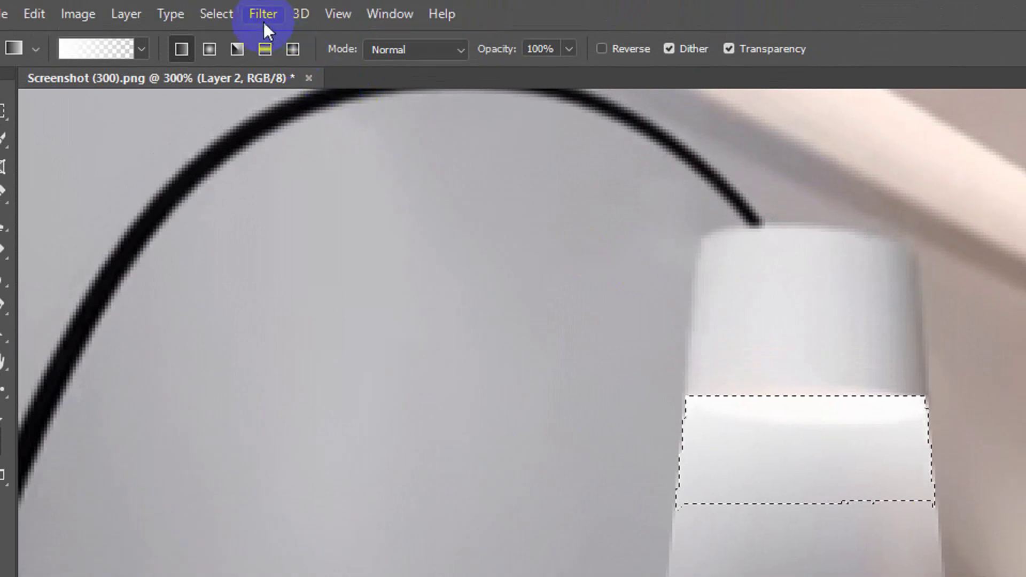
click(263, 15)
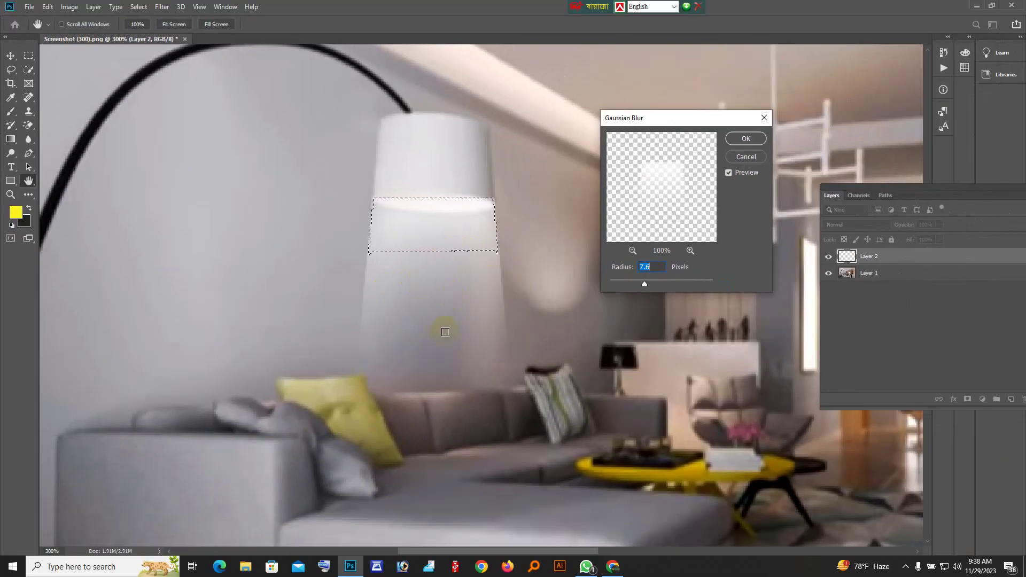
click(530, 294)
click(662, 267)
click(751, 139)
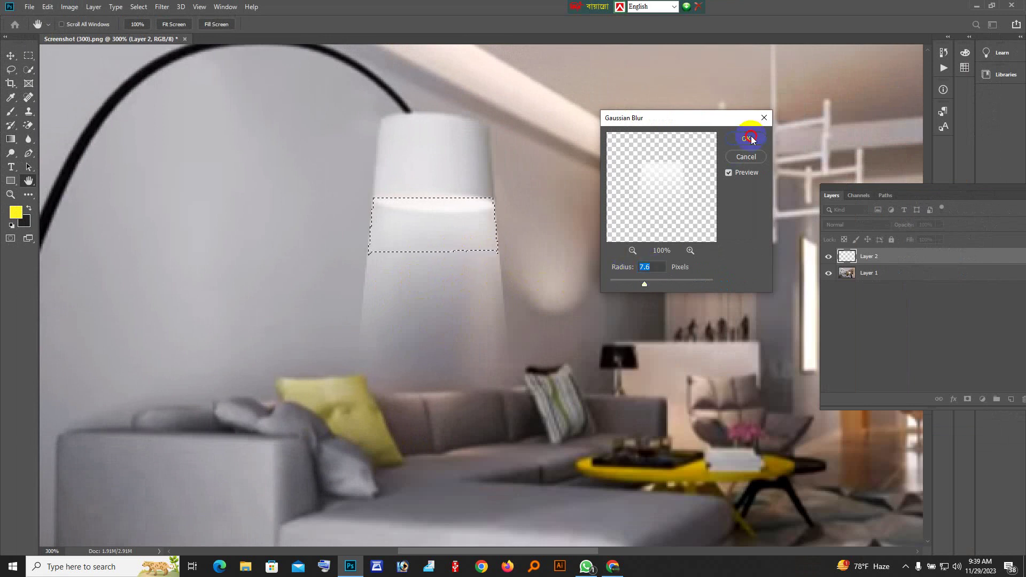
key(g)
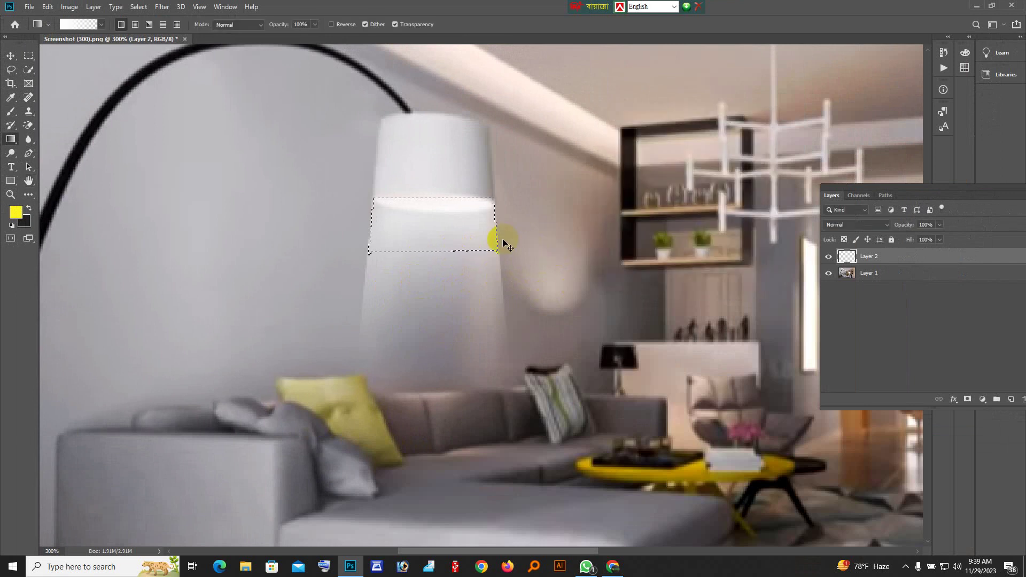
- Zoom out and switch to the Move tool to show the whole beam layer
scroll(492, 240, down, 1)
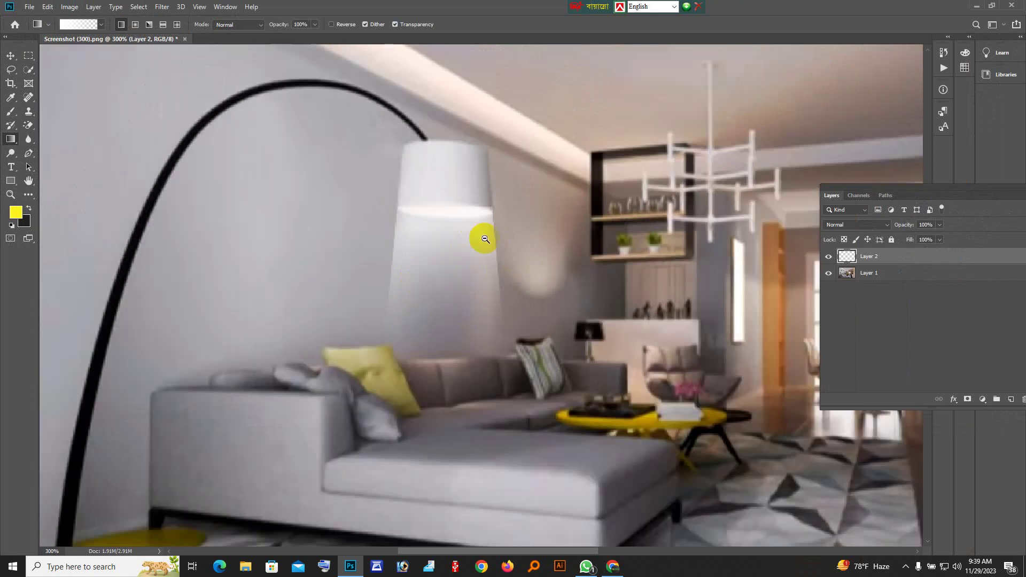
click(11, 55)
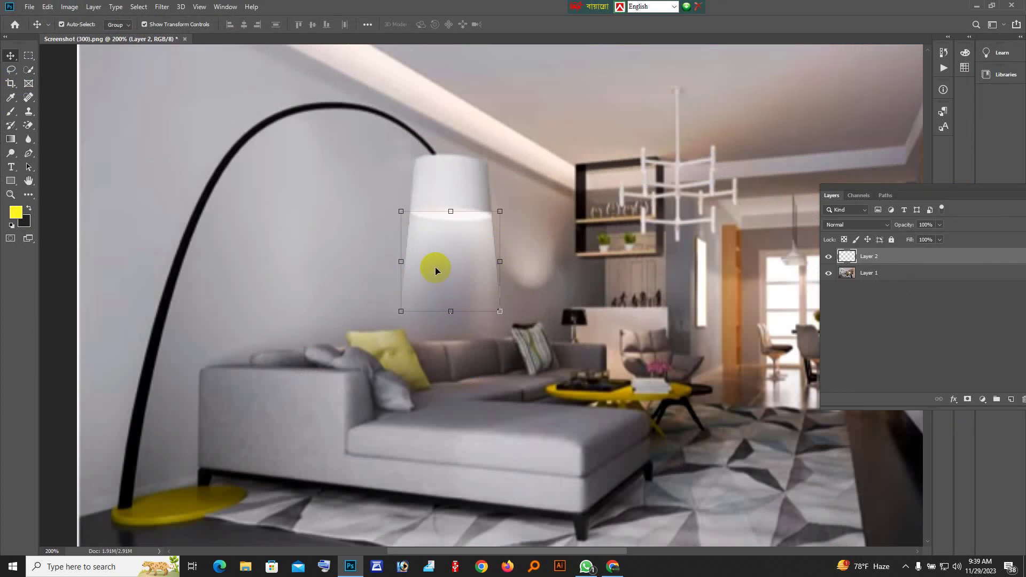
- Apply a 6.0-pixel Gaussian Blur to the entire Layer 2 light cone
click(162, 6)
mouse_move(168, 127)
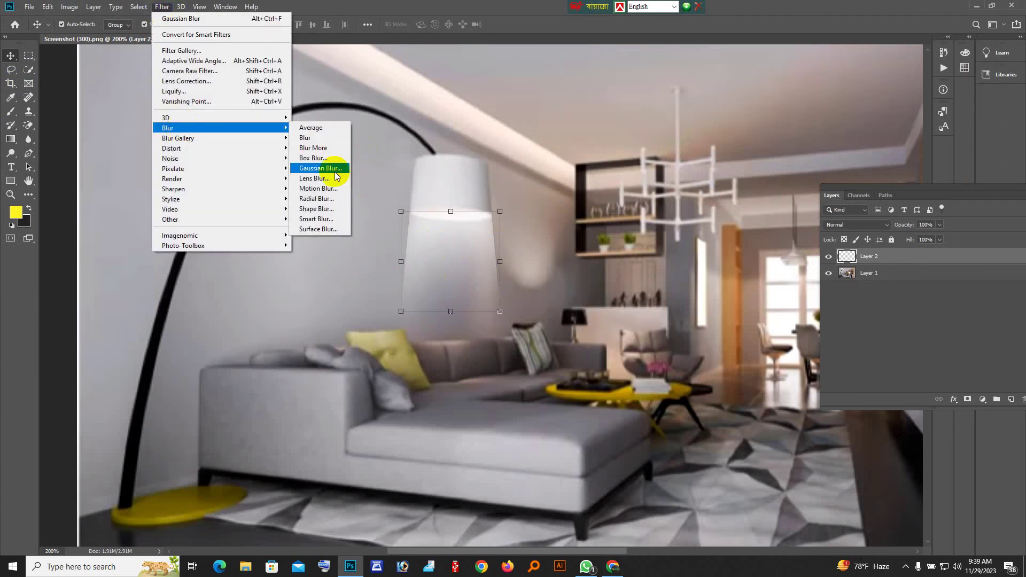
click(336, 170)
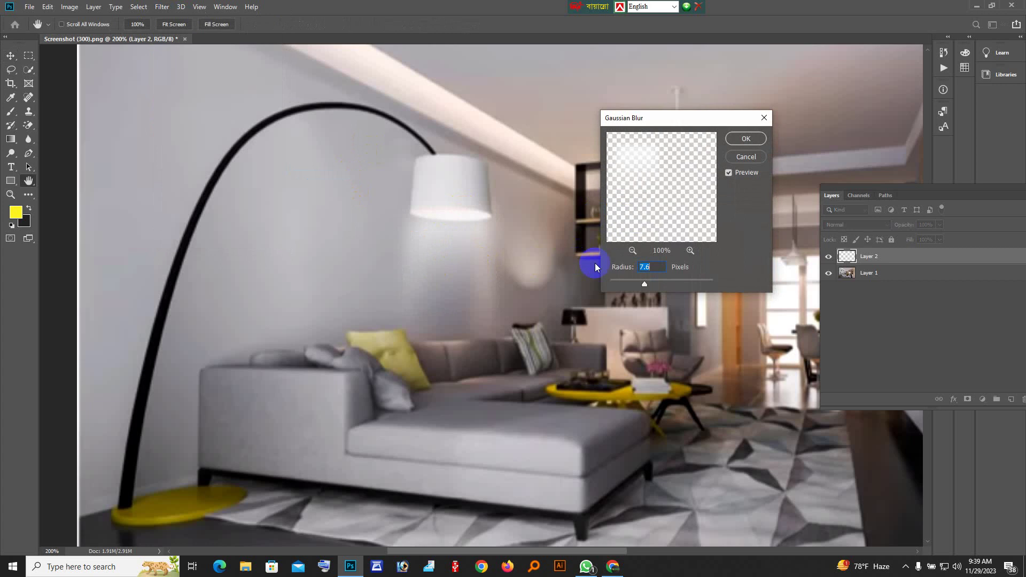
click(645, 284)
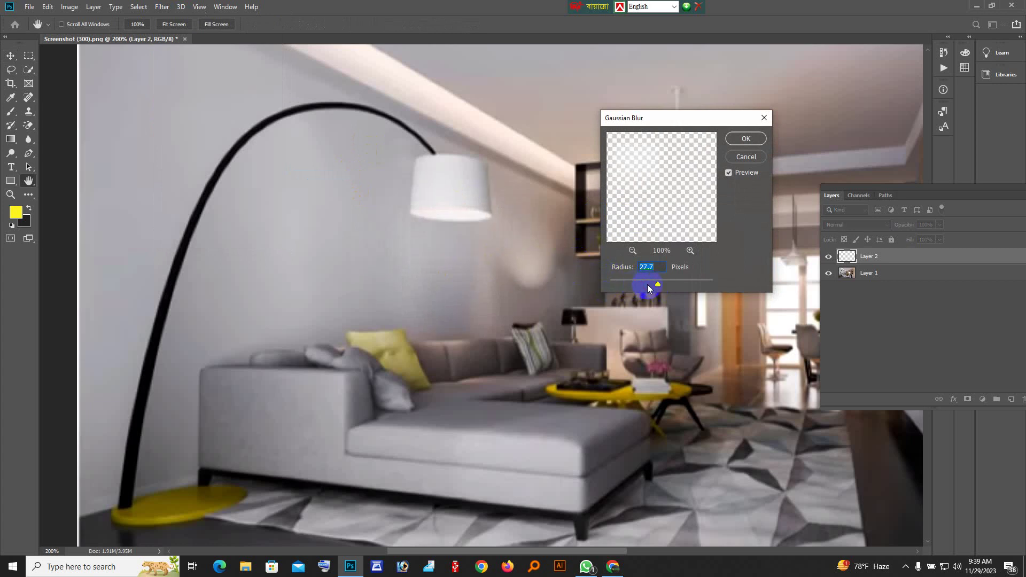
mouse_move(655, 287)
mouse_down()
mouse_move(588, 285)
mouse_move(612, 291)
mouse_up()
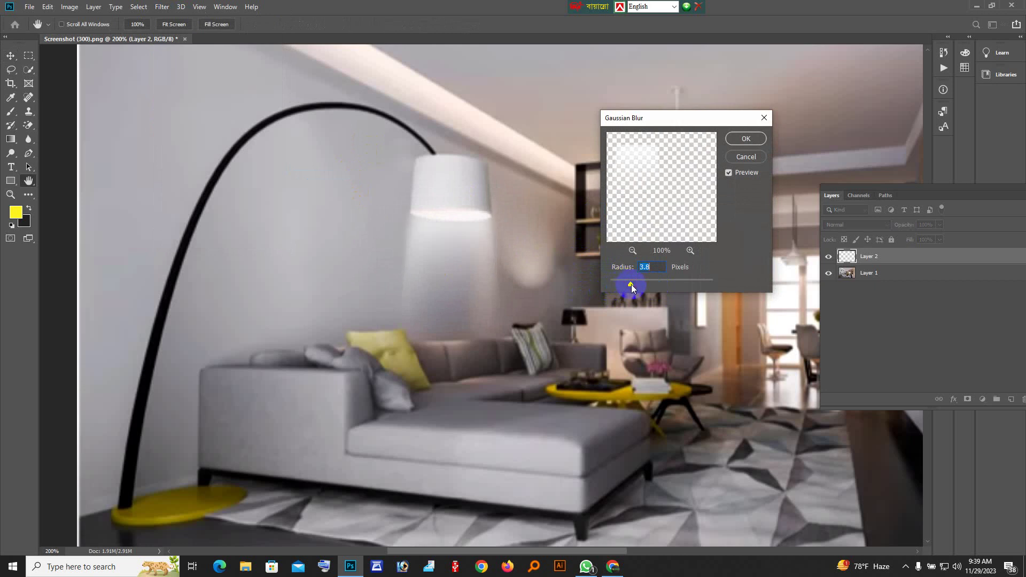
drag(632, 288, 642, 289)
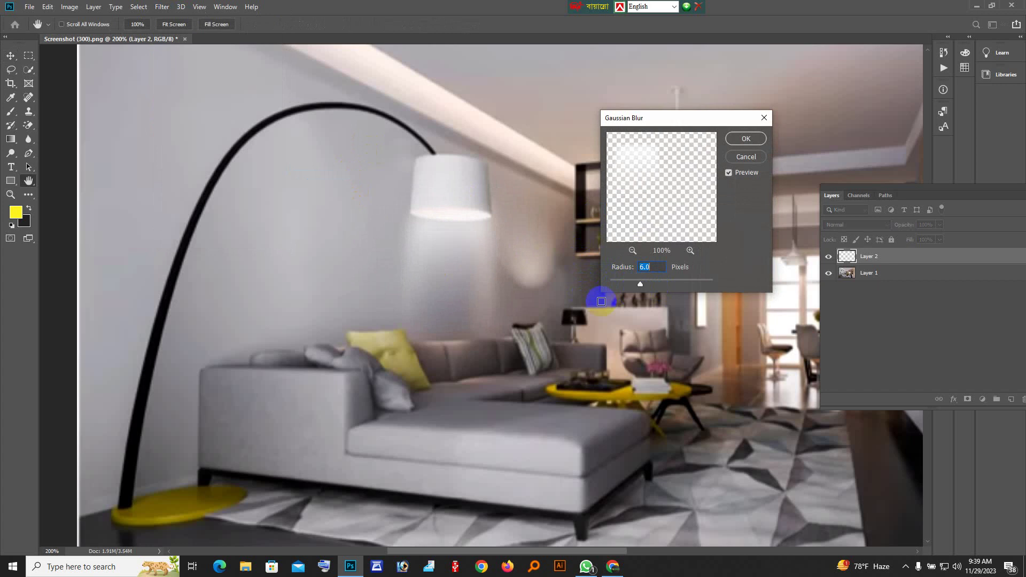
click(745, 139)
drag(550, 254, 492, 266)
- Select the room photo layer, Layer 1, zooming out to view the whole render
key(v)
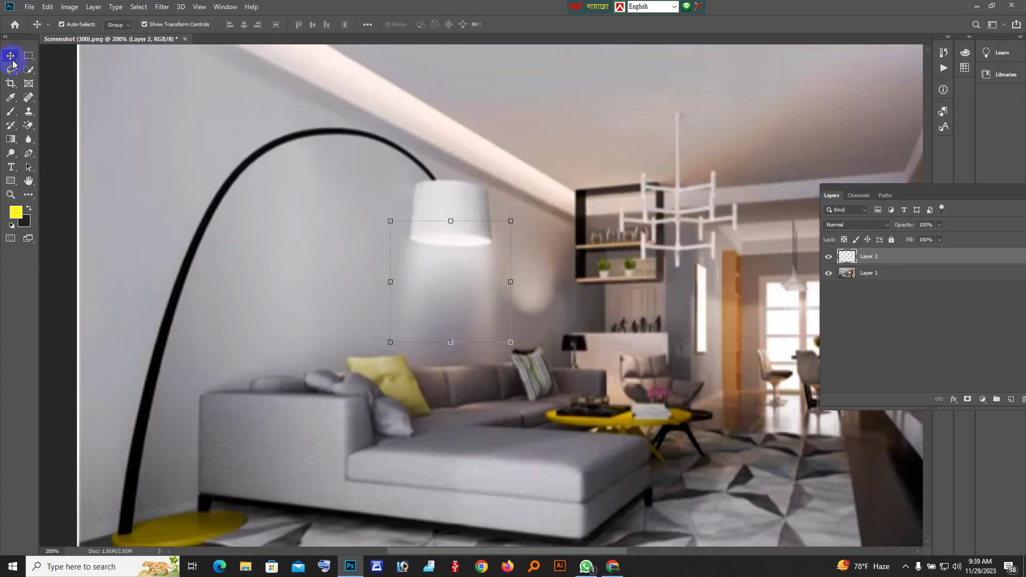
click(579, 302)
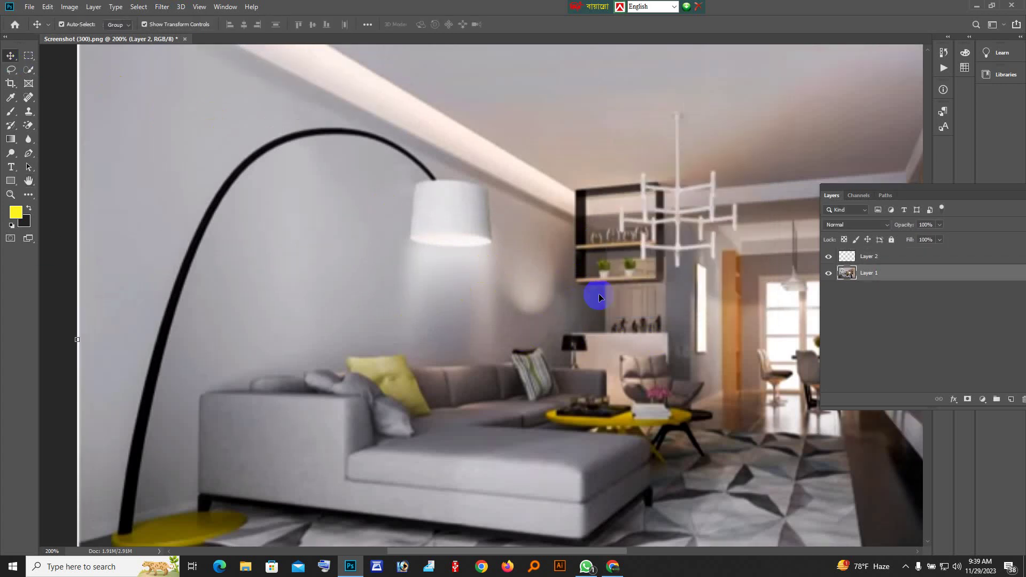
ctrl+alt+click(545, 308)
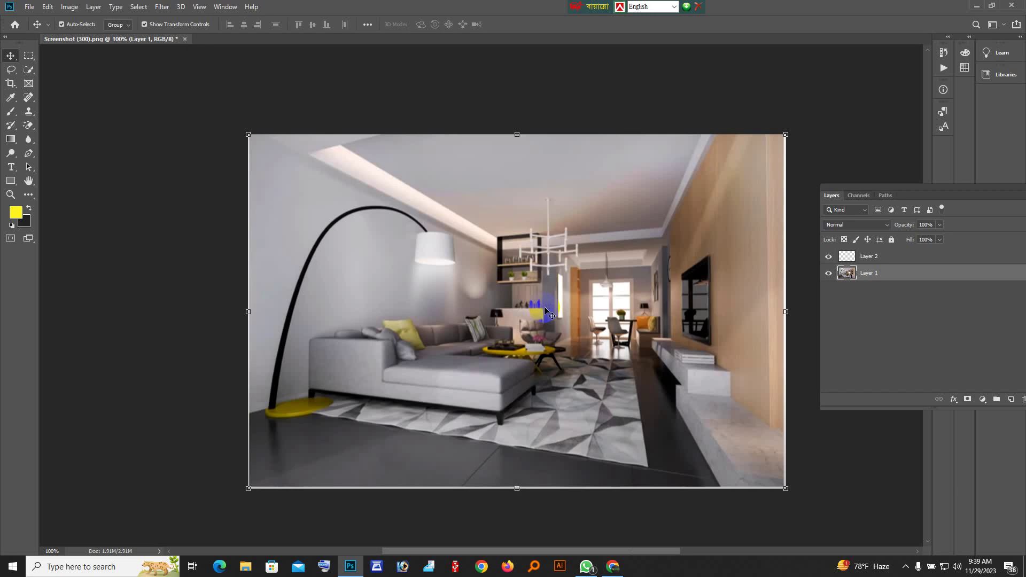
ctrl+click(548, 299)
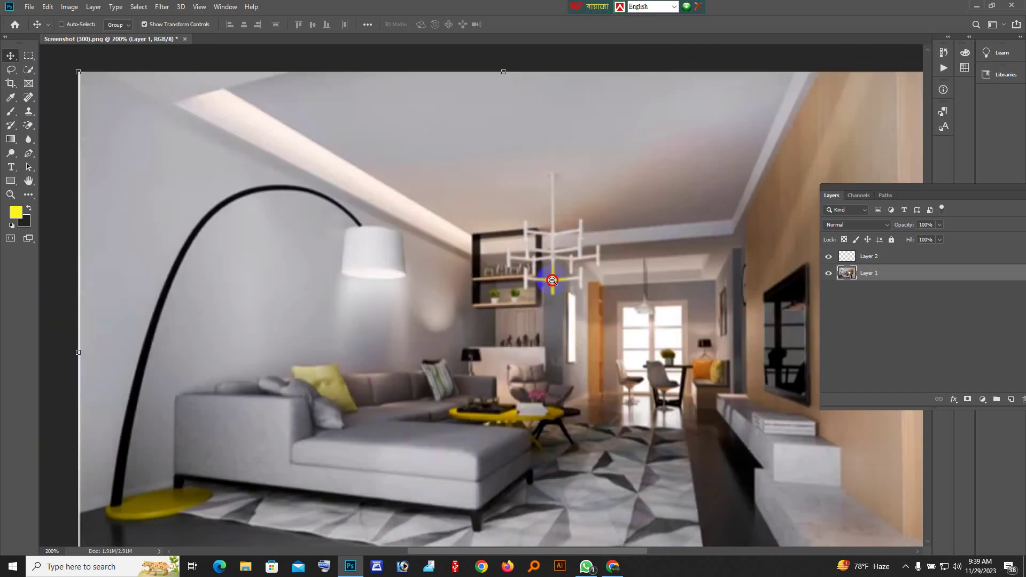
ctrl+alt+click(552, 280)
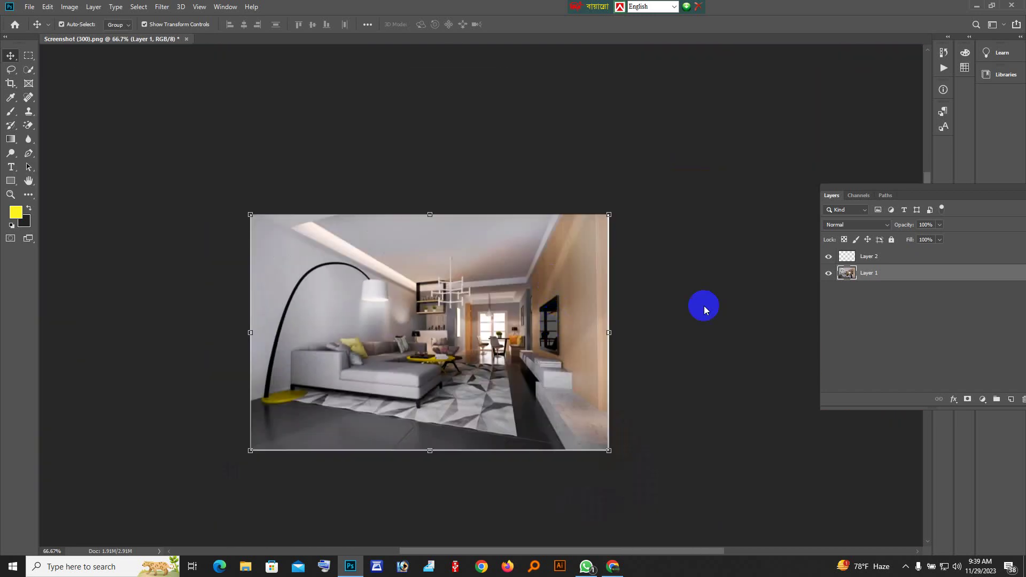
click(872, 257)
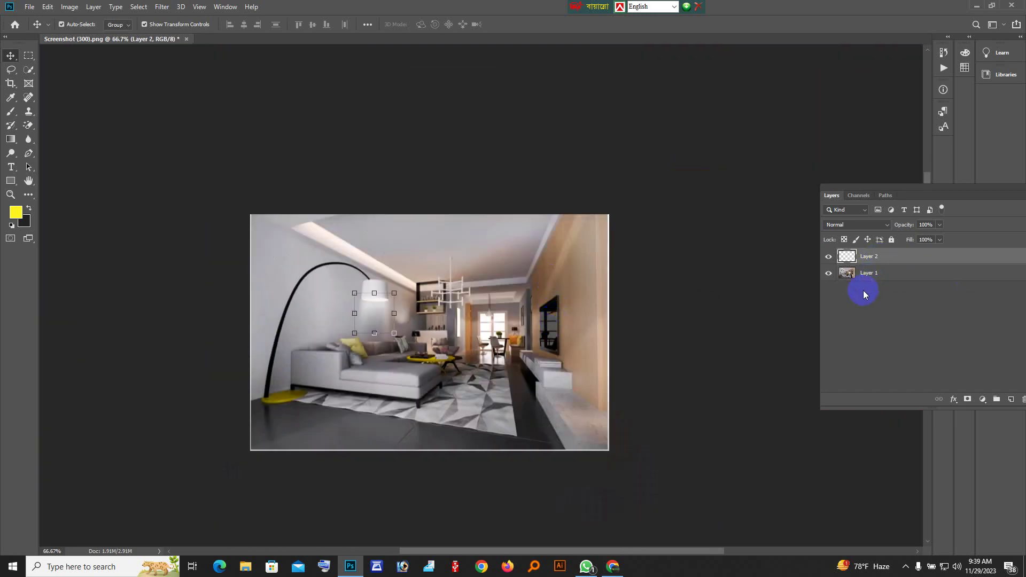
click(885, 275)
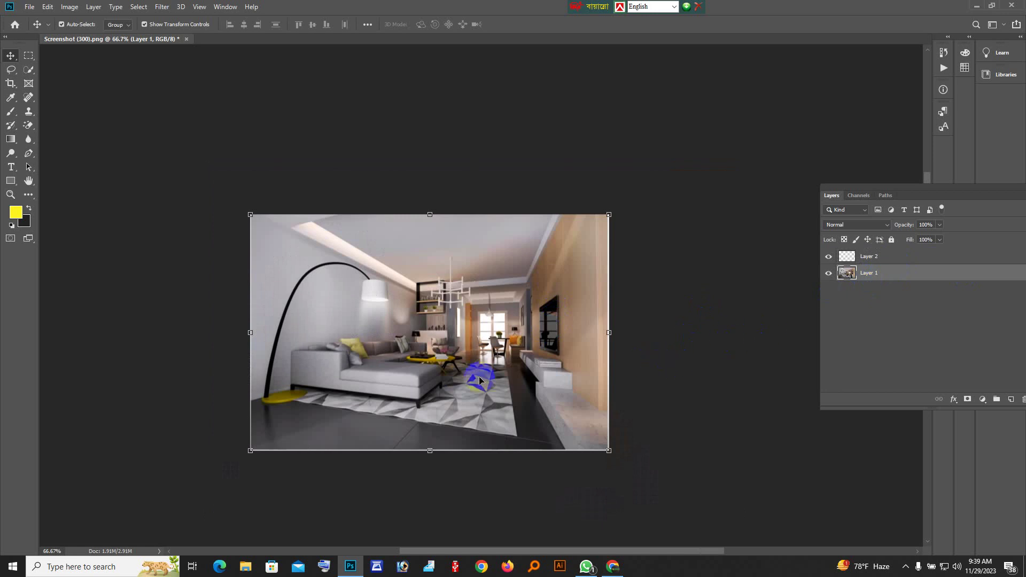
- Darken Layer 1 by pulling the RGB curve's midpoint down in Curves
key(ctrl+m)
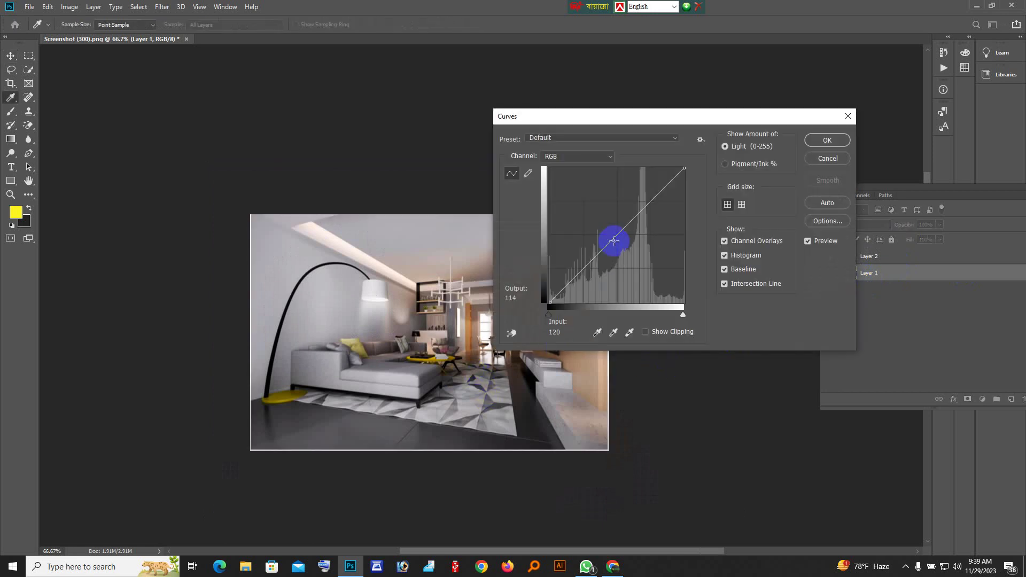
drag(616, 244, 620, 249)
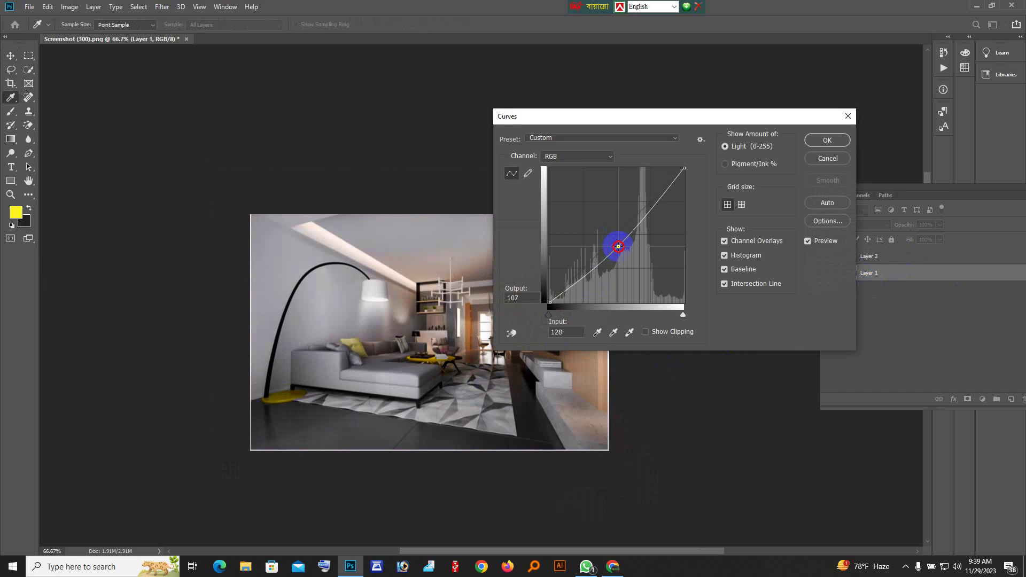
click(827, 140)
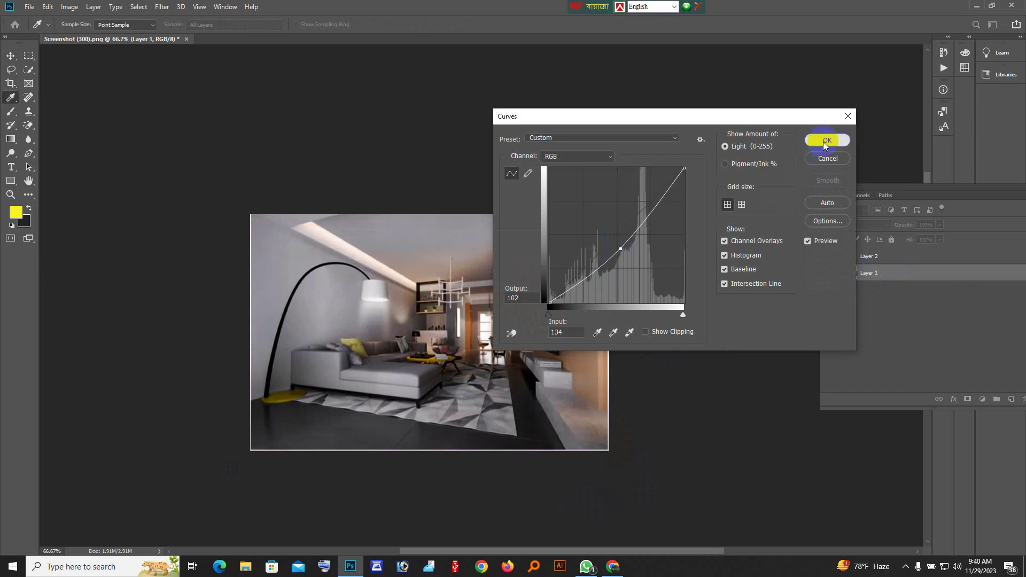
key(v)
ctrl+click(438, 317)
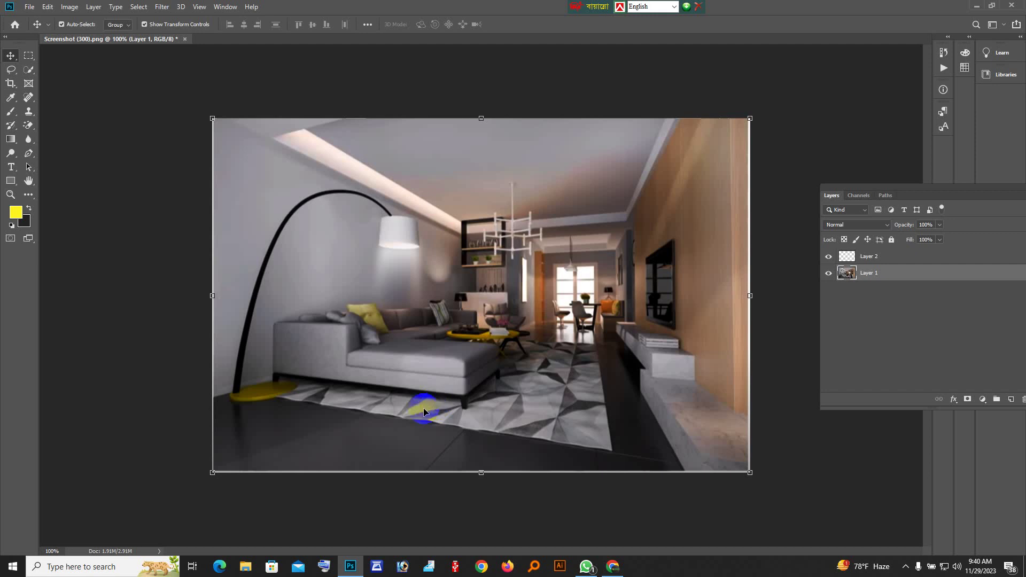
- Show the hidden system tray icons from the taskbar
click(905, 567)
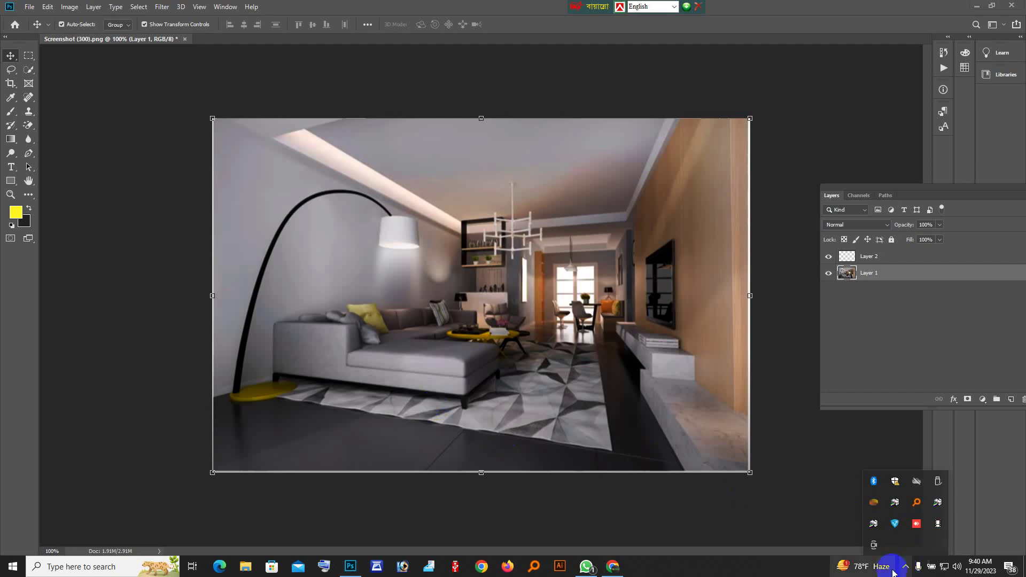